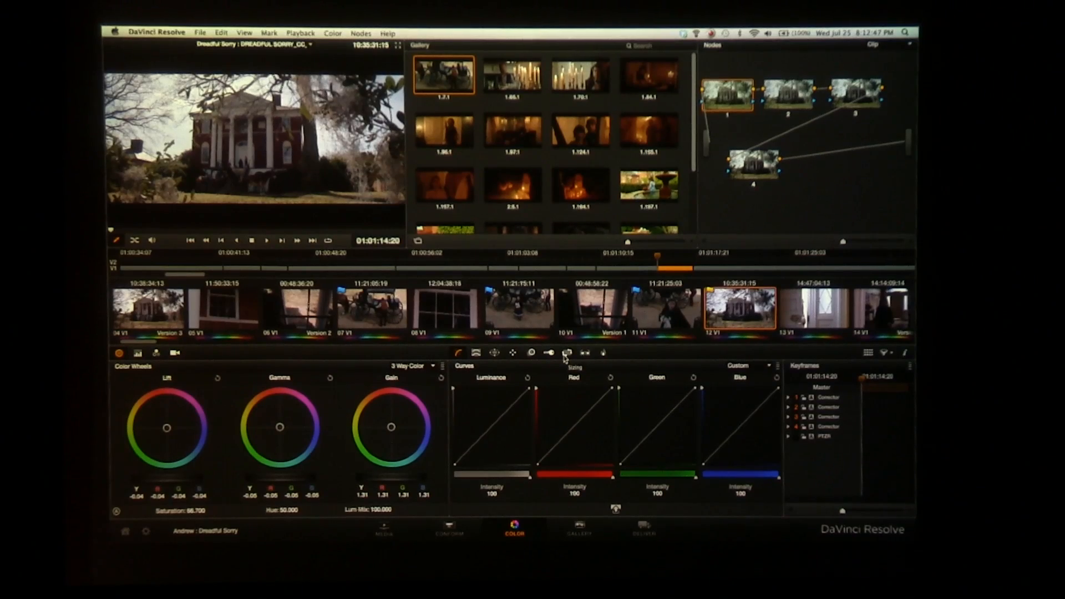
Try raising the midpoint of node 1's luminance curve, and reset the curve
left_click_drag(496, 424, 489, 420)
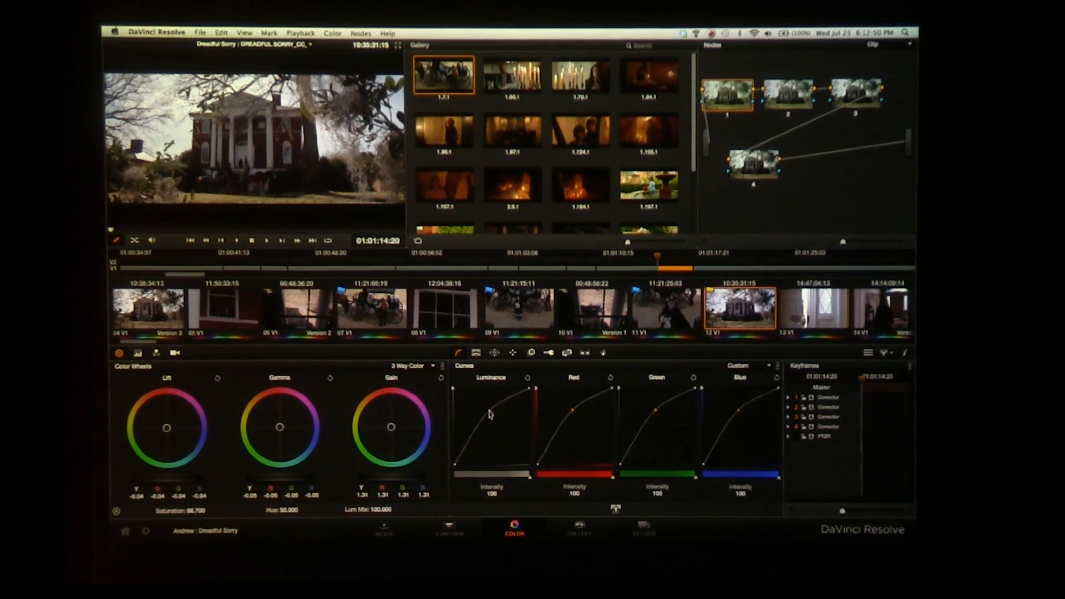
left_click(527, 378)
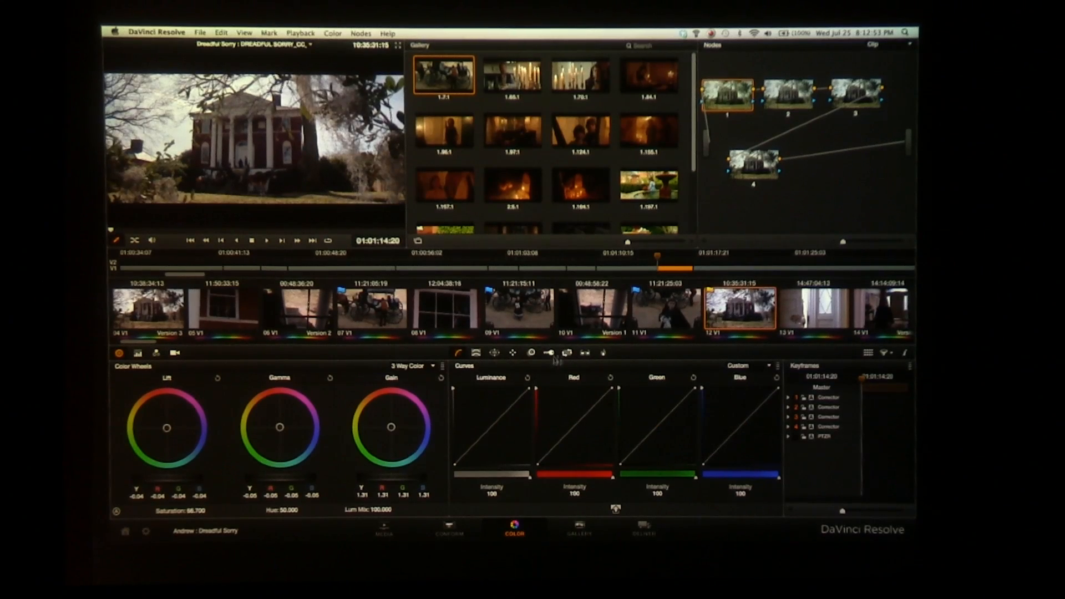
View the HSL qualifier controls, and try a circular power window on node 1 before turning it off
left_click(476, 353)
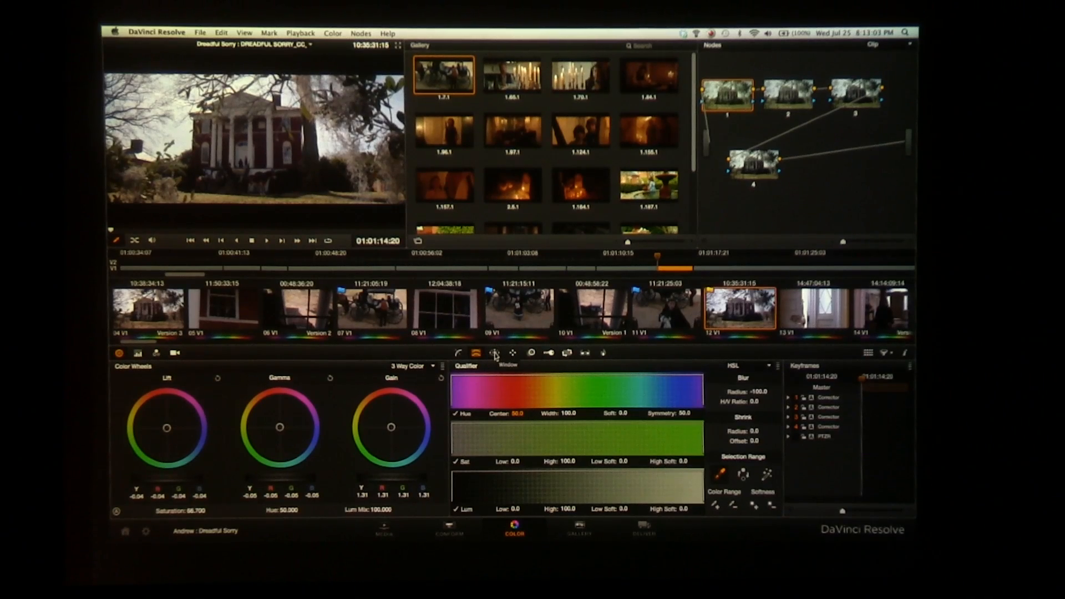
left_click(494, 353)
left_click(466, 401)
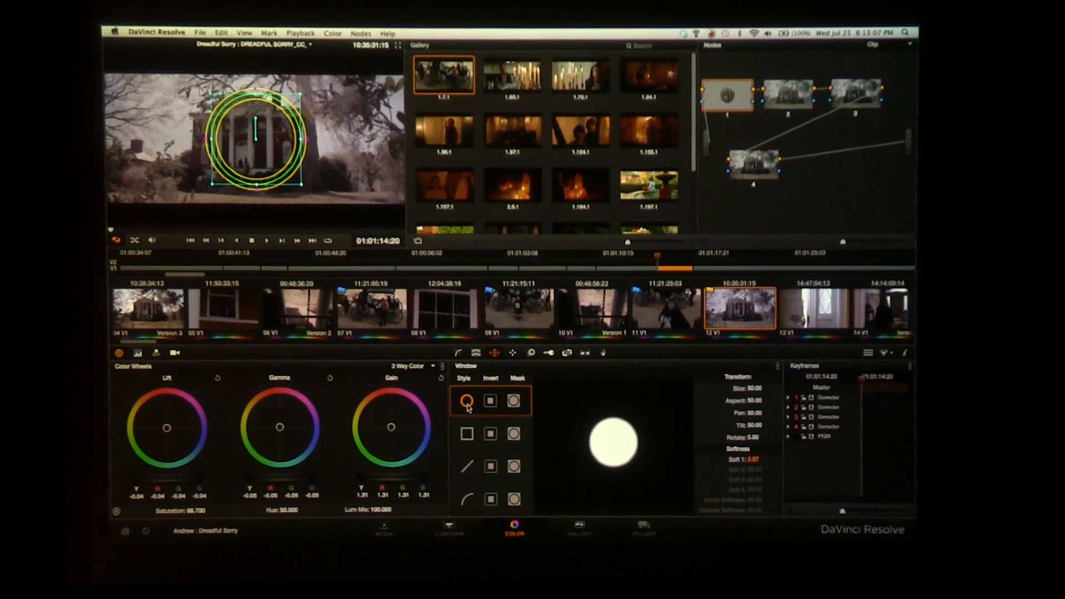
left_click(466, 402)
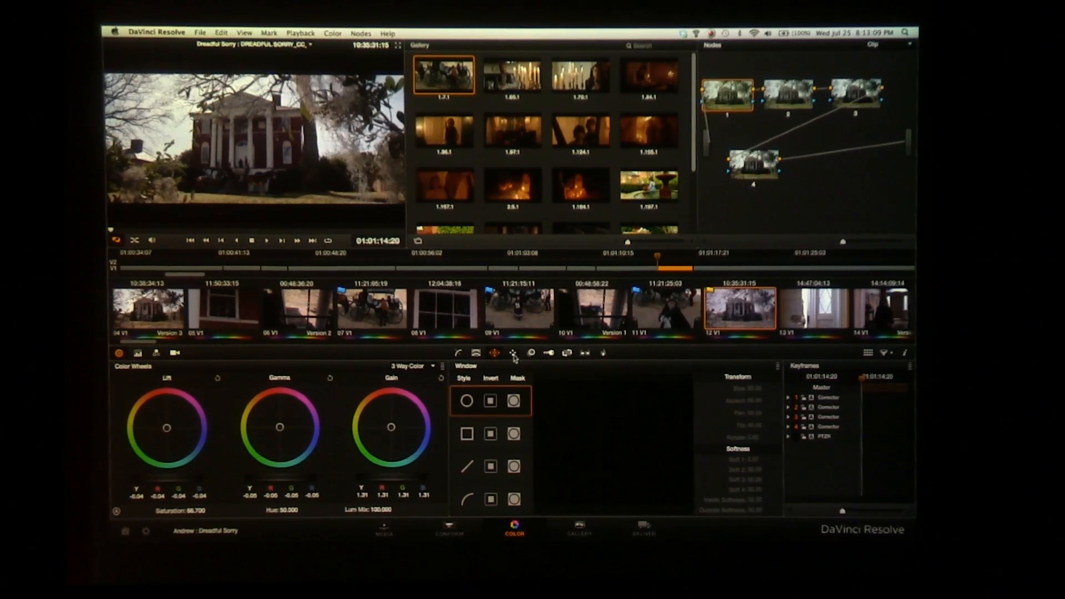
Look through the sizing and data burn-in controls, and return to the custom curves
left_click(566, 354)
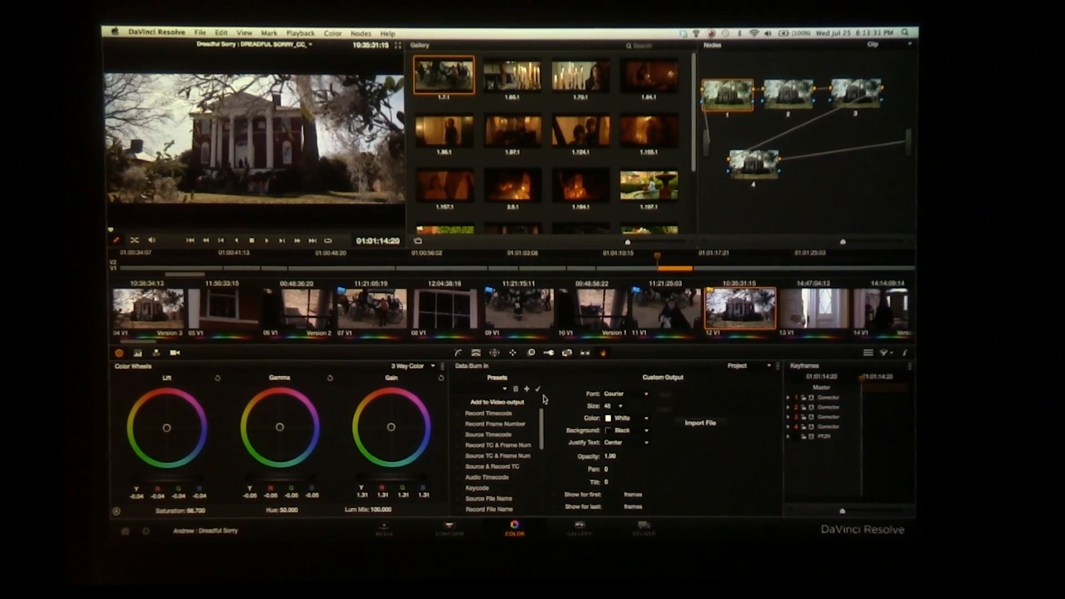
left_click(459, 353)
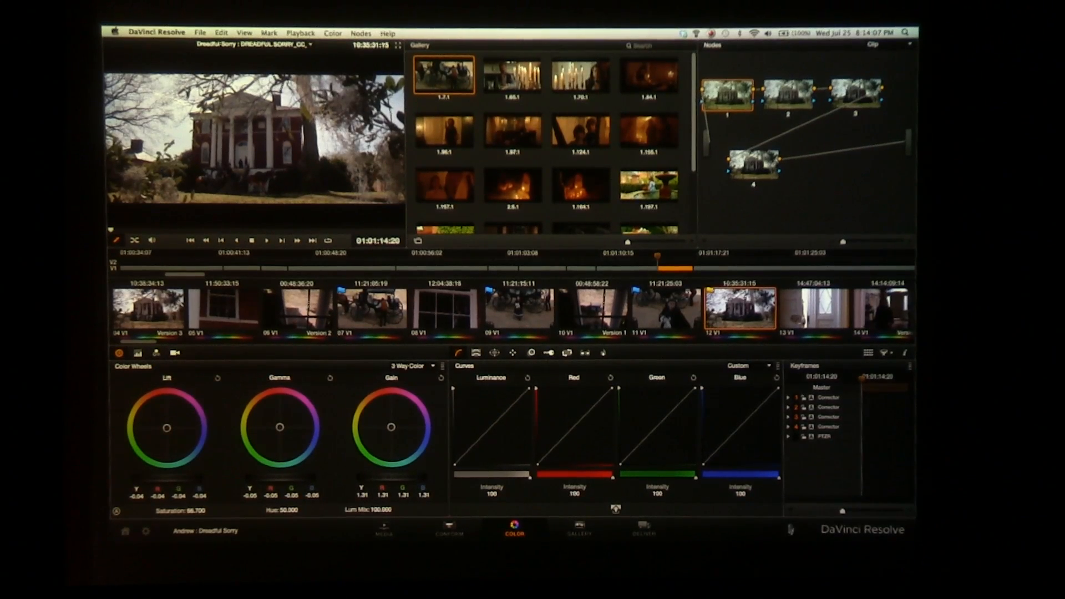
Expand the keyframe editor and restore it to its compact size beside the colour wheels and curves
left_click(791, 509)
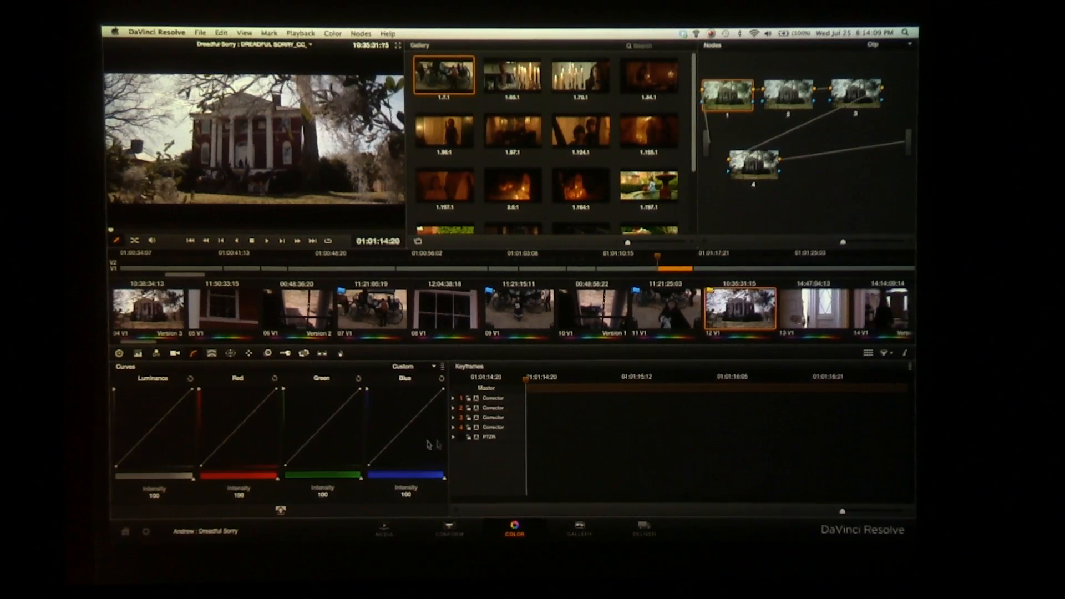
left_click(458, 510)
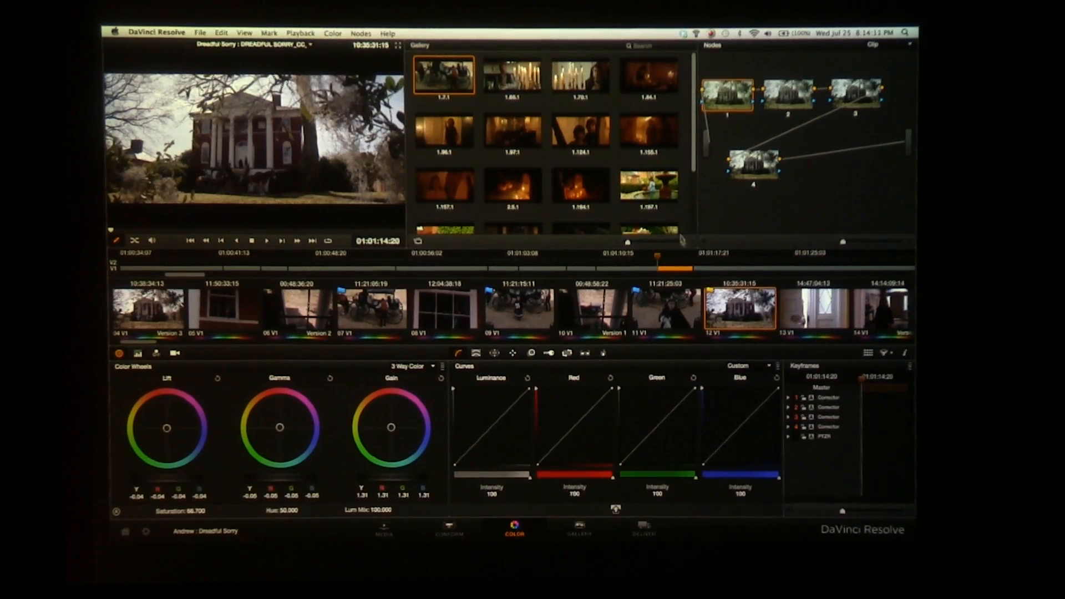
Hide and reshow the stills gallery, and narrow it to three columns to give the node graph more room
left_click(418, 242)
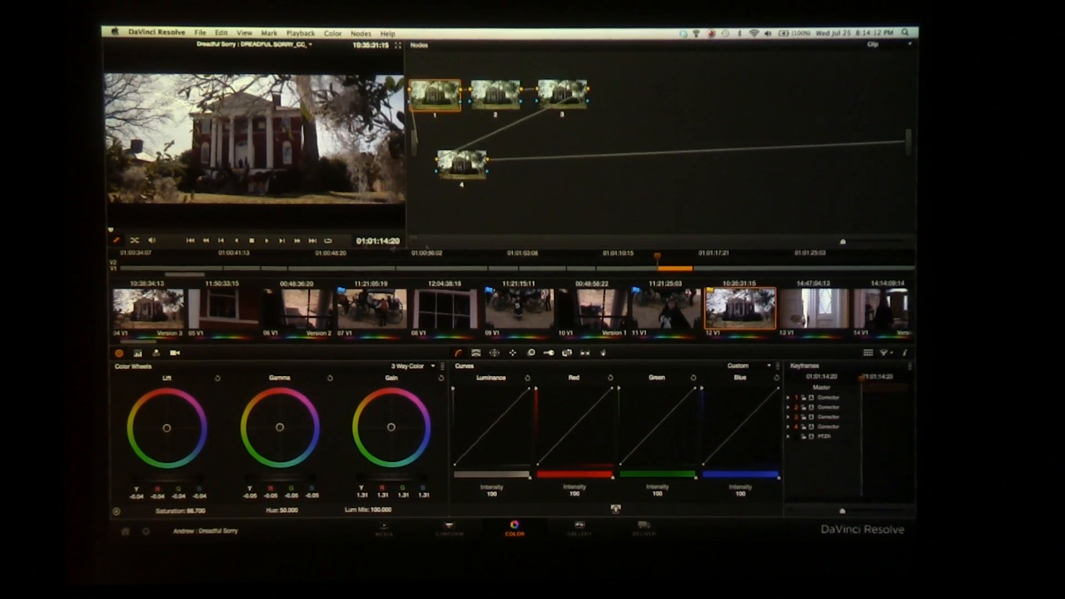
left_click(416, 242)
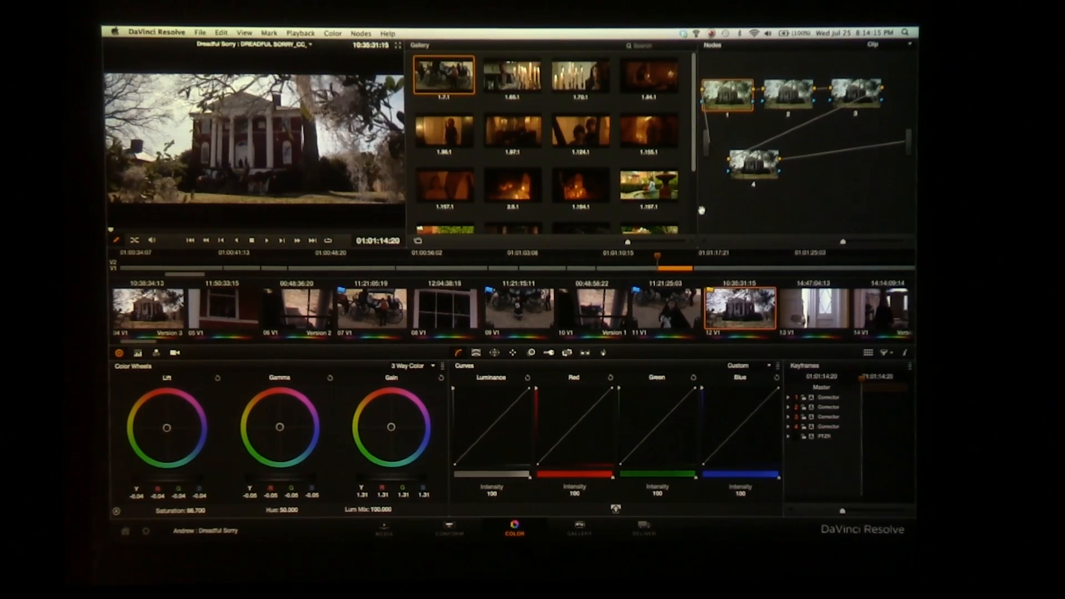
mouse_move(697, 210)
left_mouse_down()
mouse_move(602, 209)
mouse_move(716, 210)
left_mouse_up()
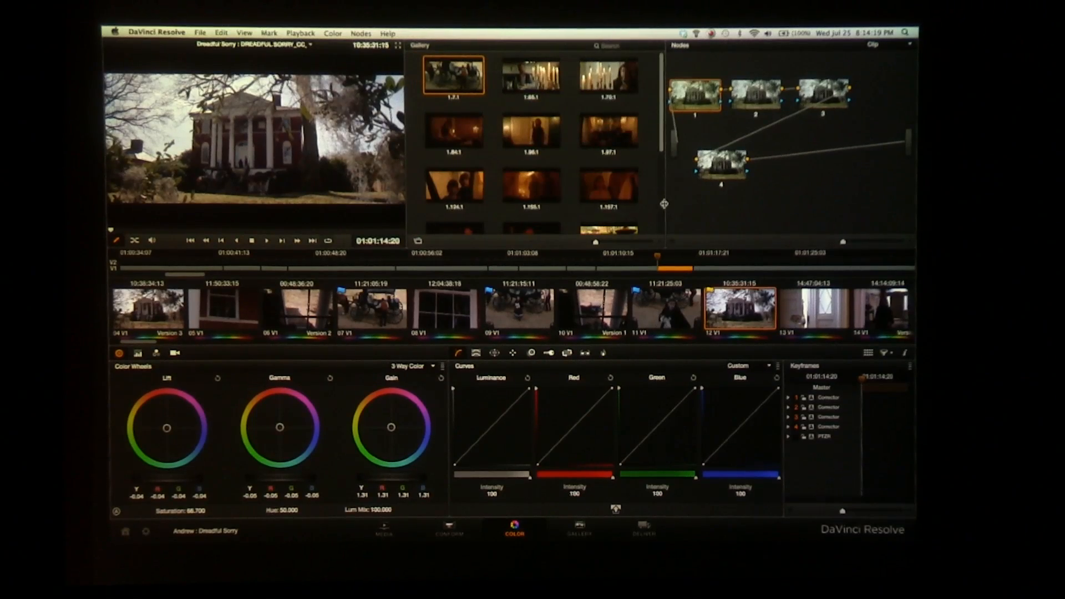
Toggle the node graph's display mode to swap it with the viewer, and toggle it back
right_click(693, 215)
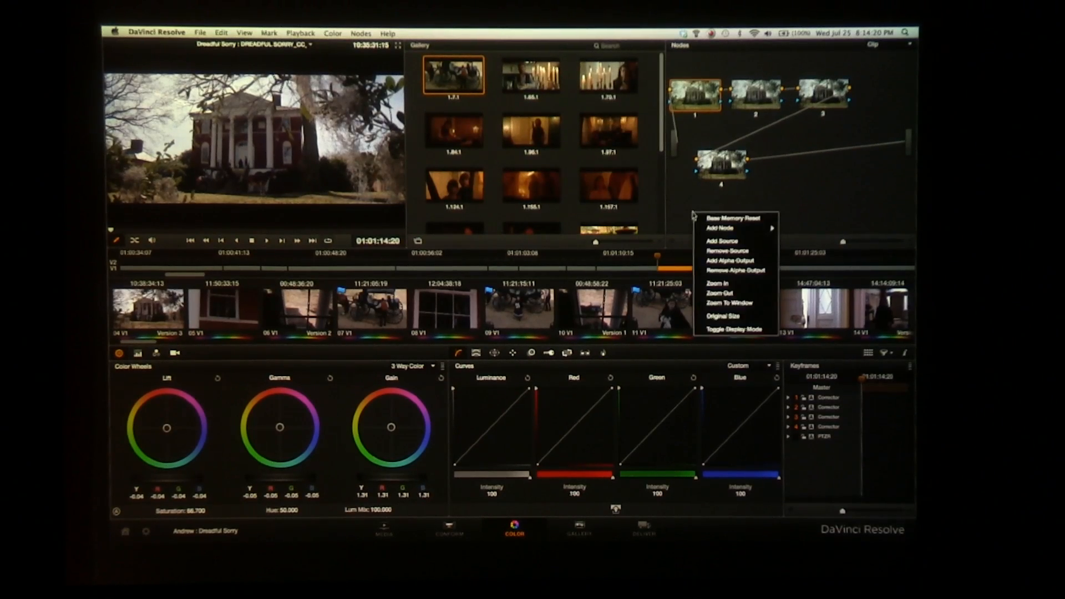
left_click(721, 329)
left_click(728, 330)
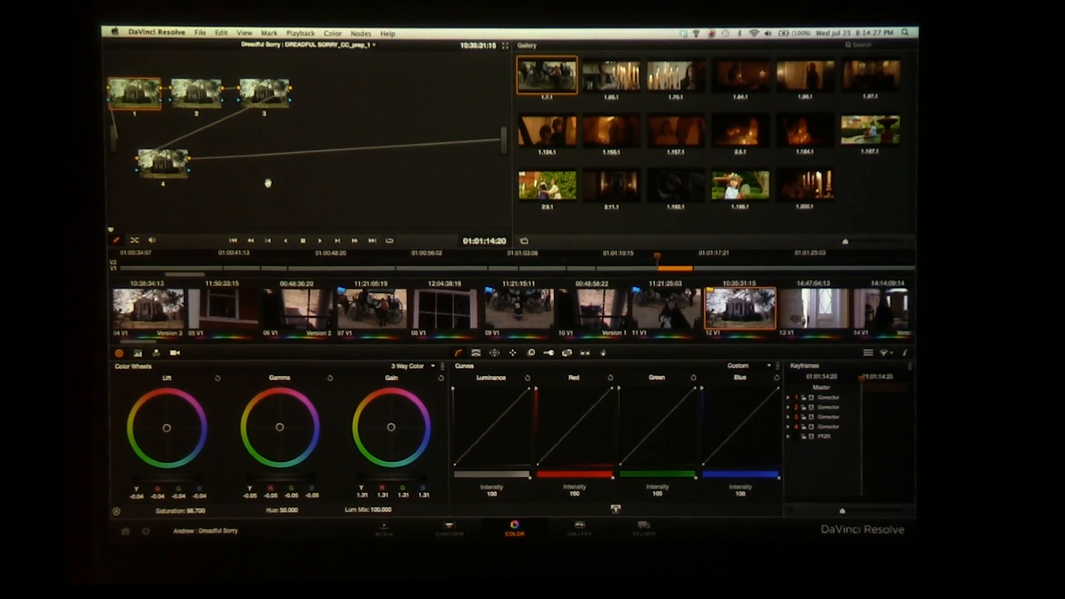
right_click(419, 227)
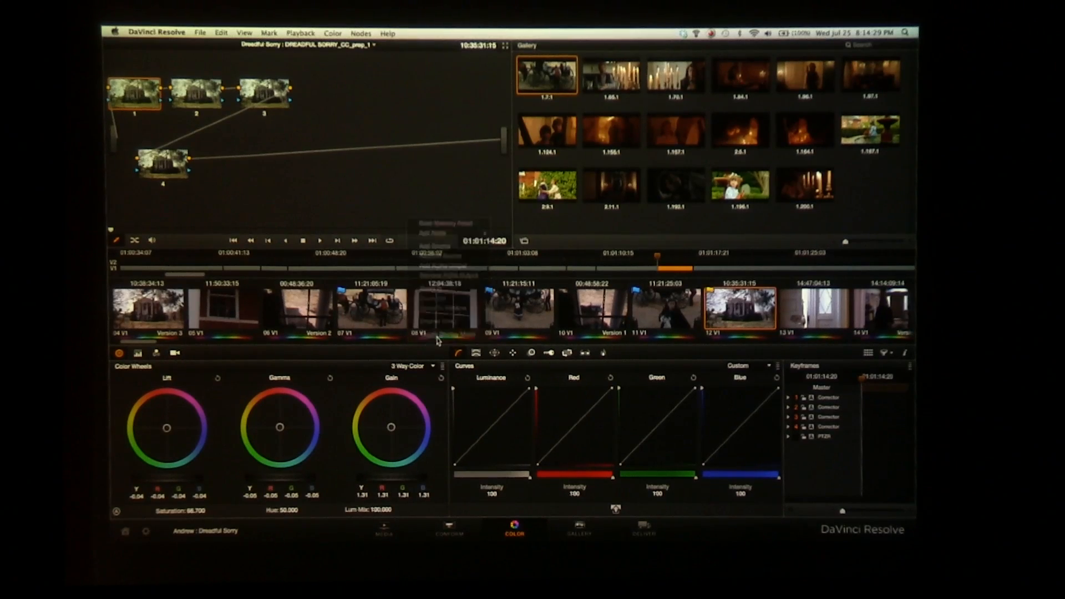
left_click(438, 340)
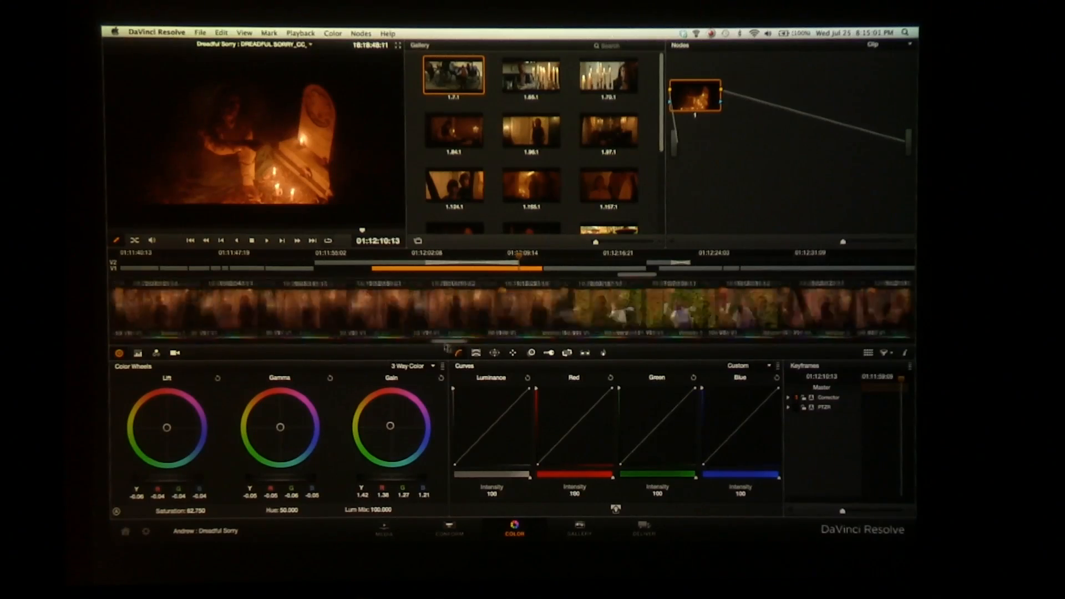
Find and select clip 207 of the girl by the fountain in the Lightbox, and return to the grading view
left_click_drag(447, 348, 109, 348)
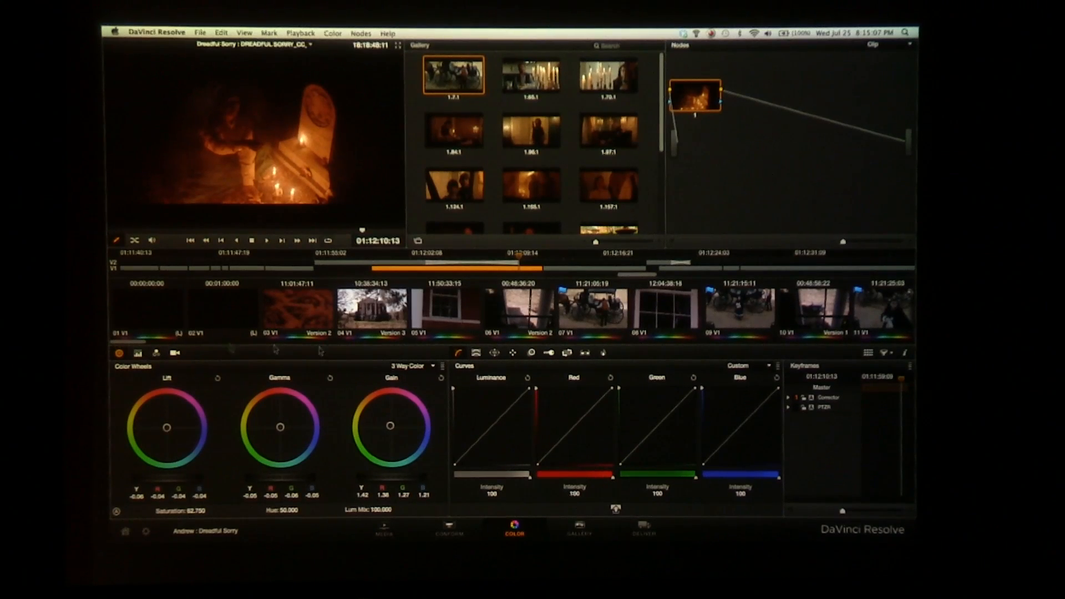
left_click(869, 354)
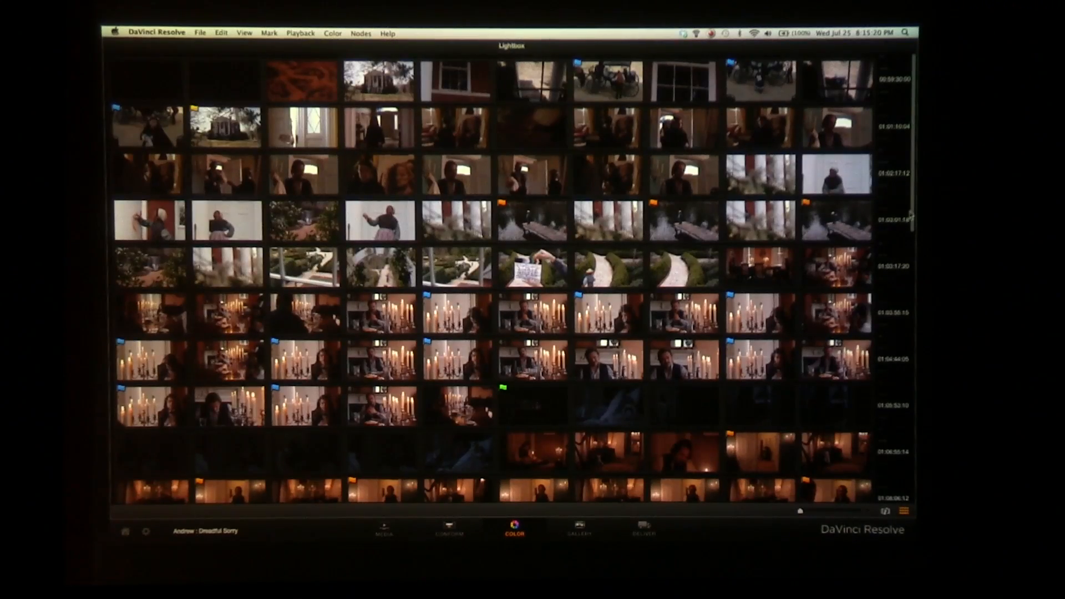
scroll(910, 219, "down", 1)
left_click_drag(905, 320, 908, 442)
left_click(620, 456)
left_click(903, 512)
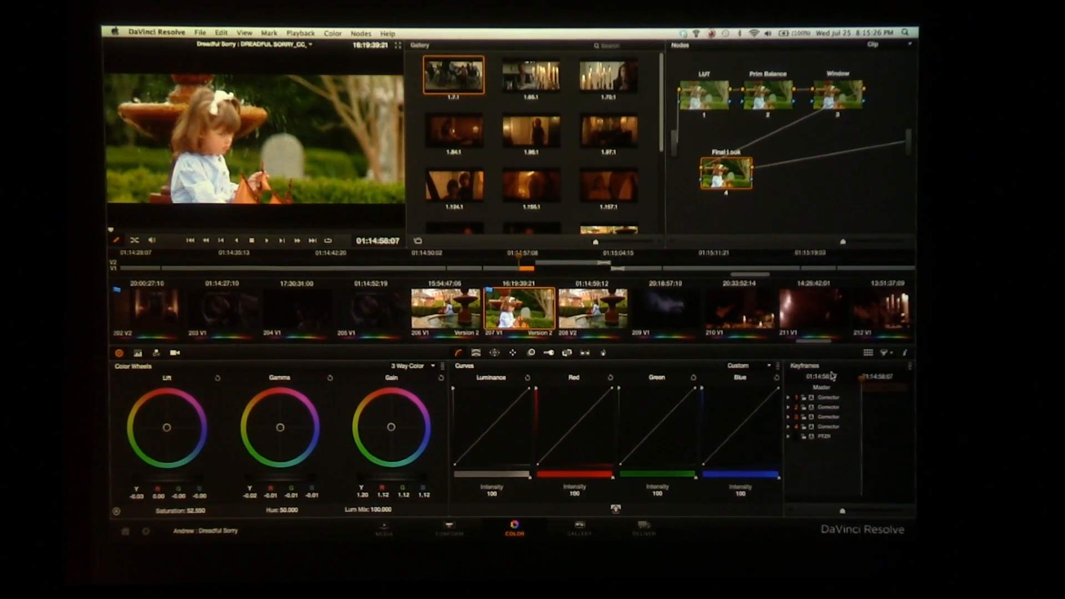
Browse the timeline's clips in the Lightbox with enlarged thumbnails and clip information shown, and return to the grading view
left_click(868, 355)
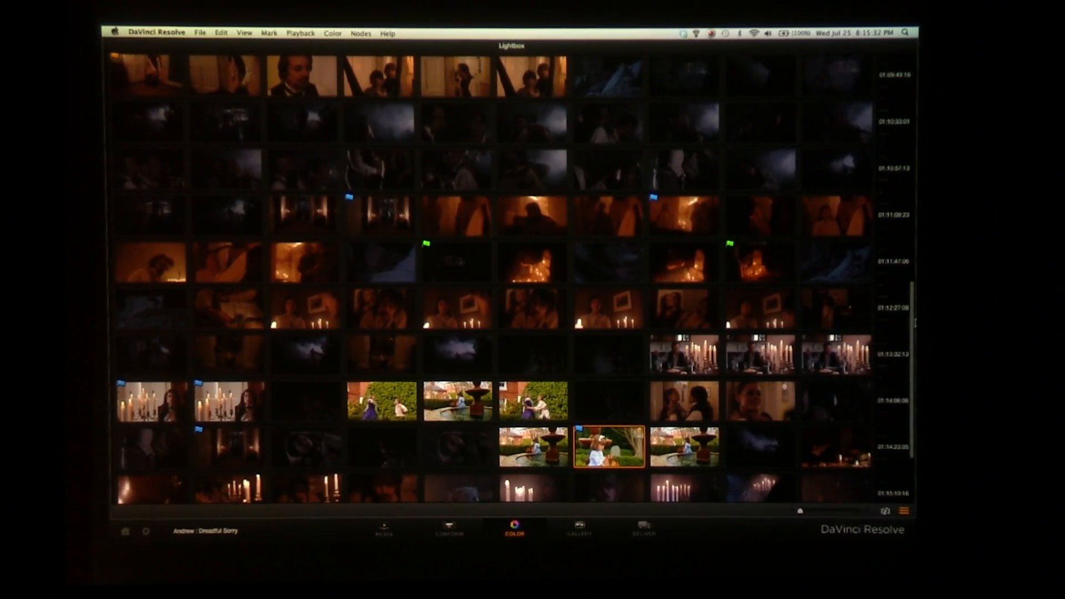
left_click_drag(913, 326, 915, 350)
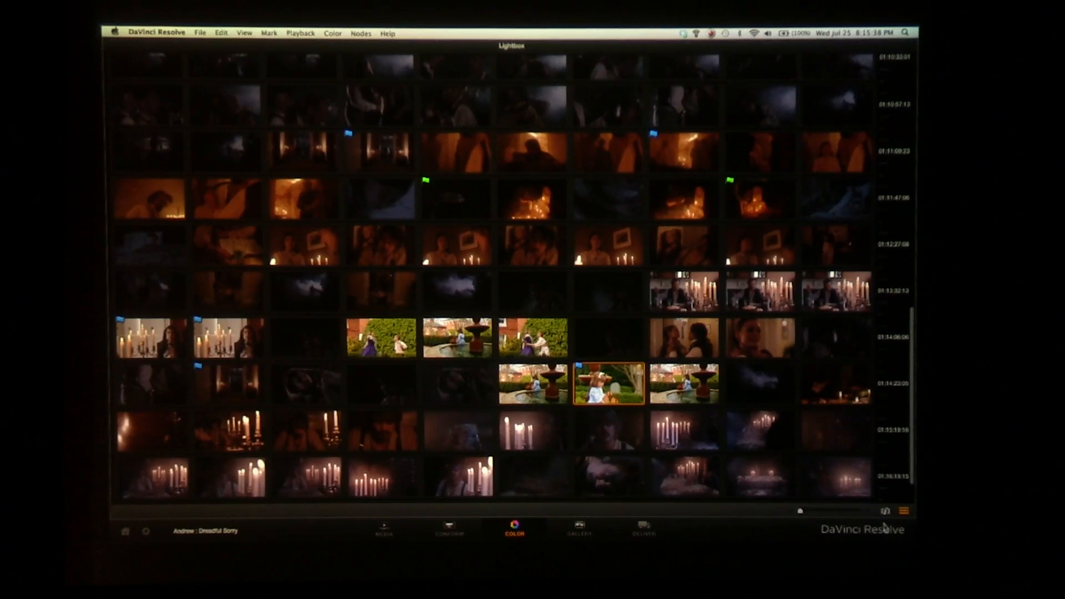
left_click_drag(804, 510, 818, 511)
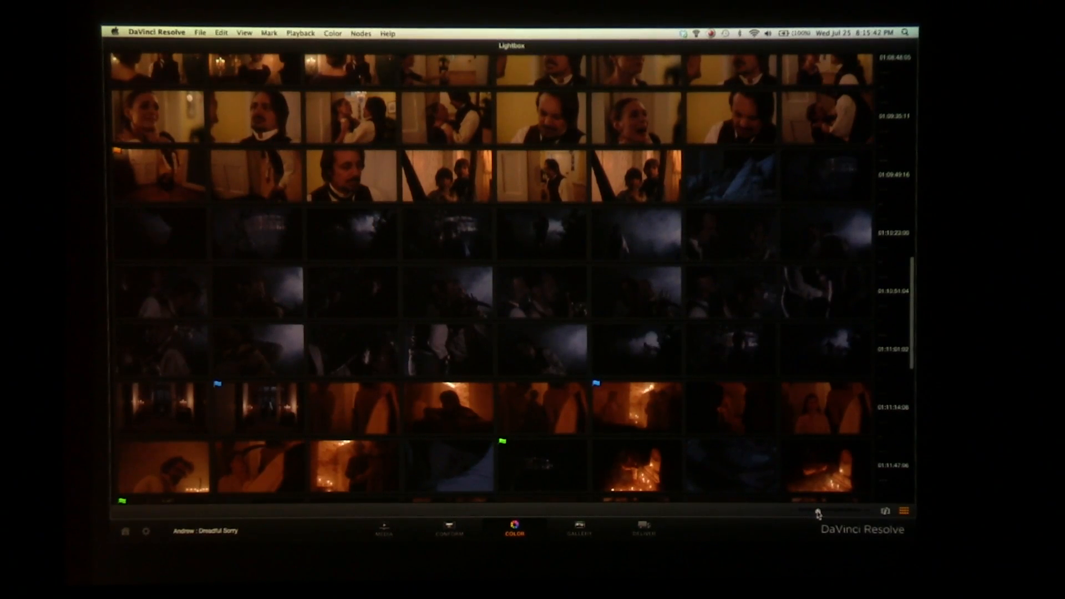
left_click_drag(817, 512, 822, 511)
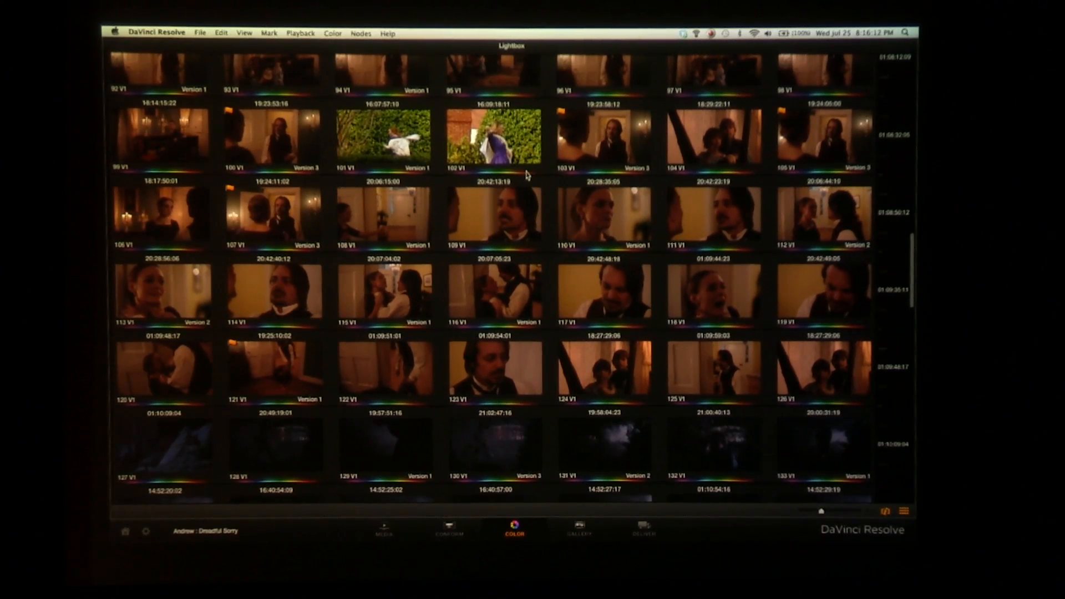
left_click(892, 514)
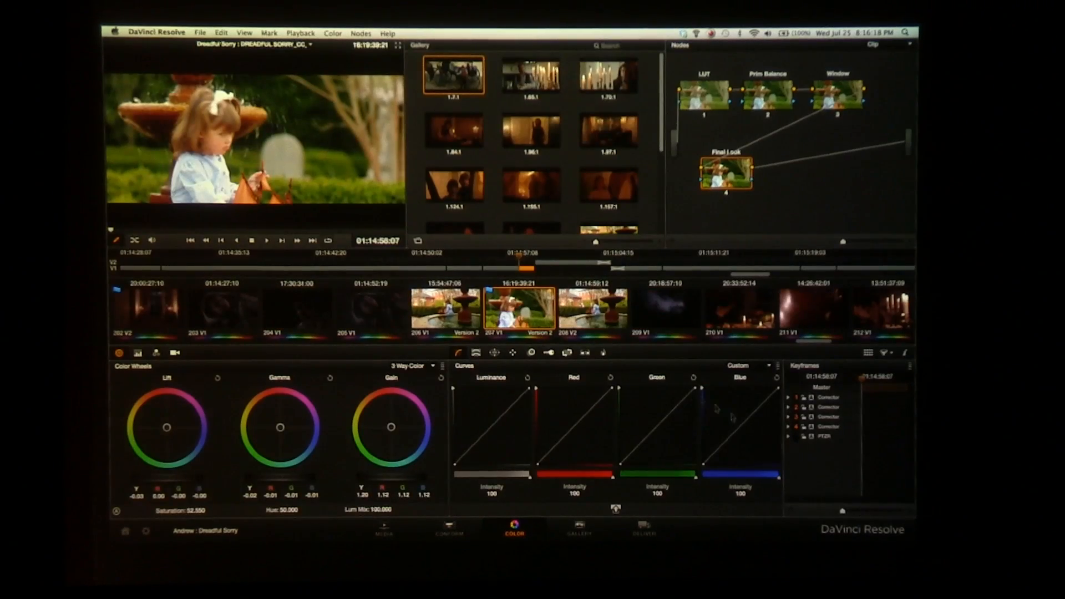
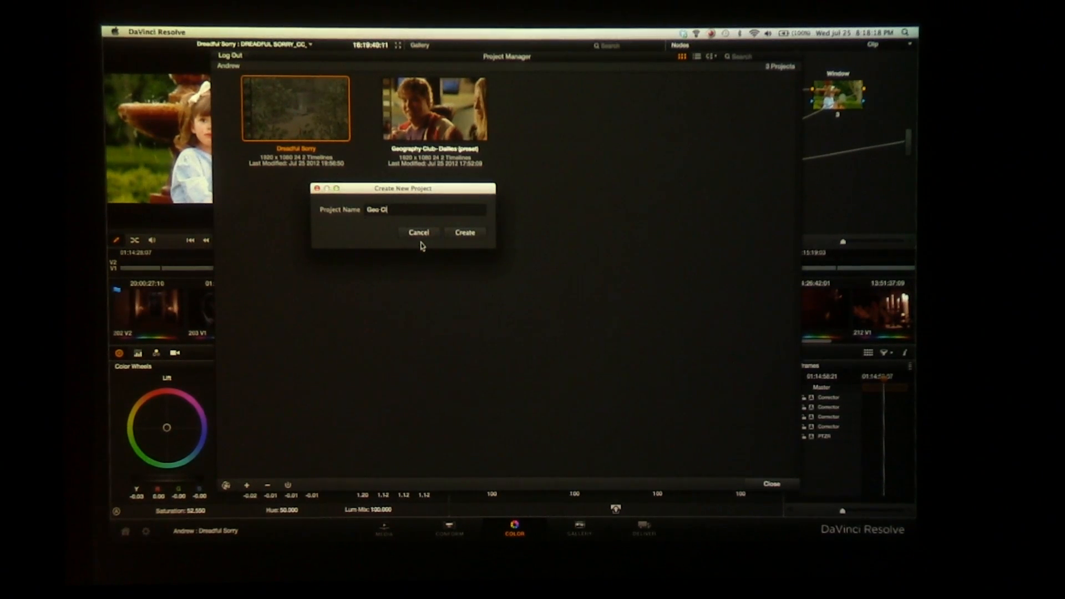
Create the Geo Club project and display the SEAG_1TB_02 drive's folders as a list in the media library
left_click(465, 233)
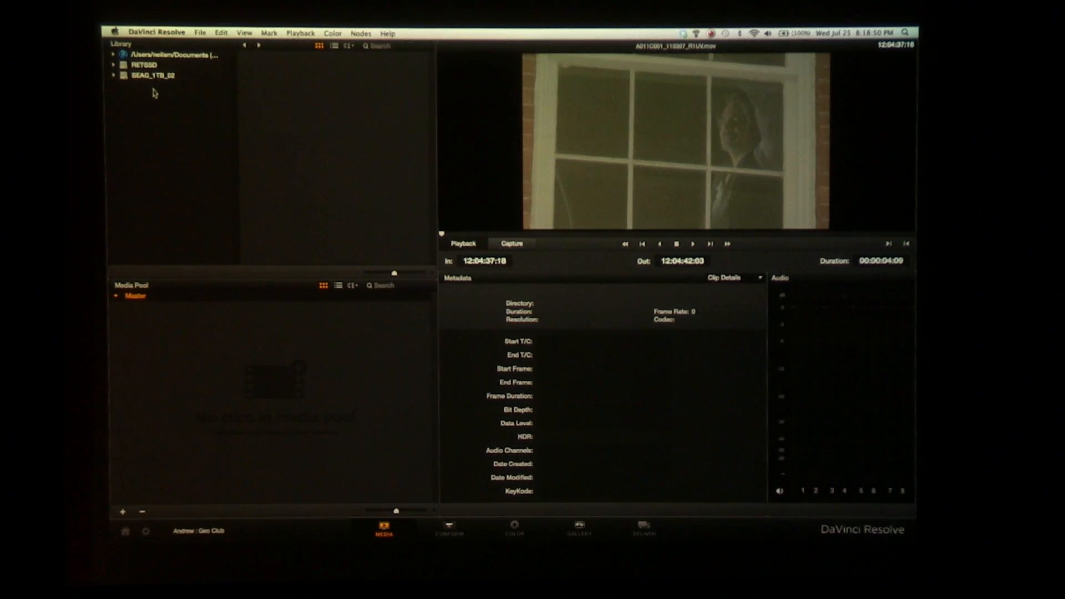
left_click(145, 76)
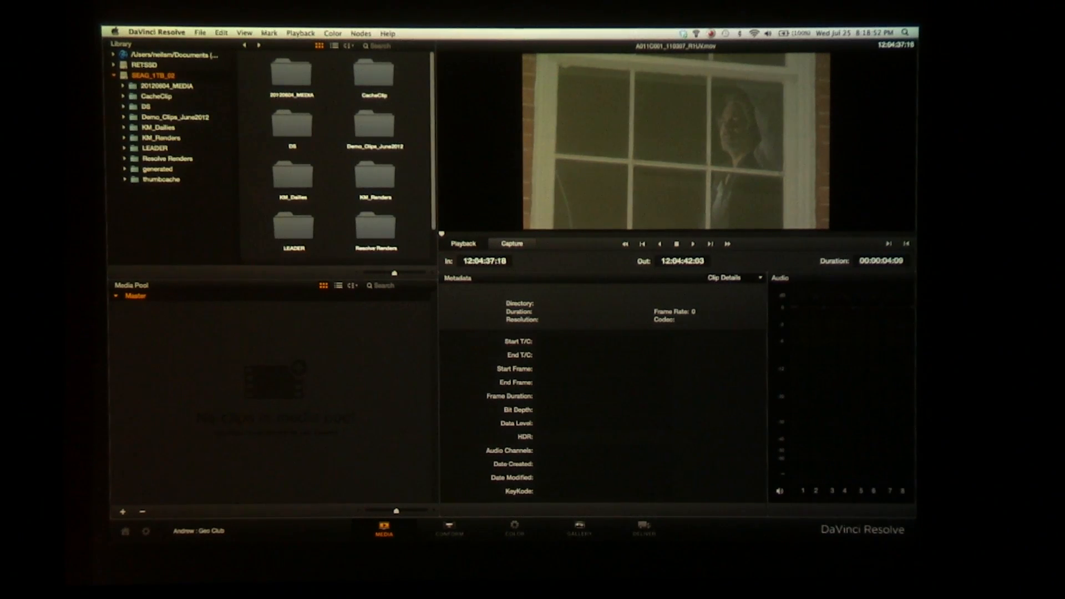
left_click(335, 46)
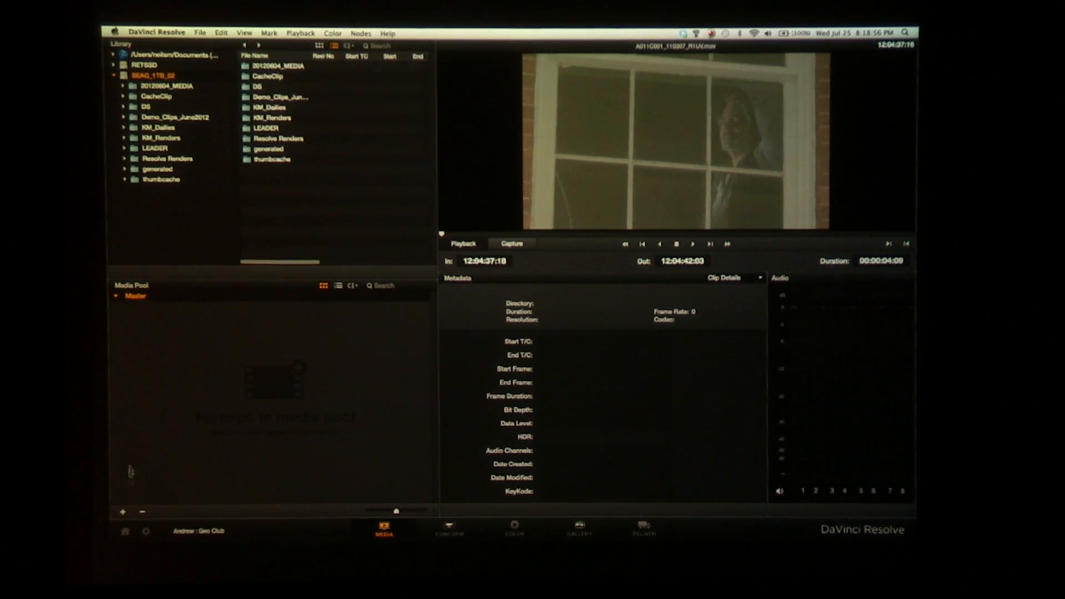
Add a new media pool bin and name it Picture
left_click(123, 512)
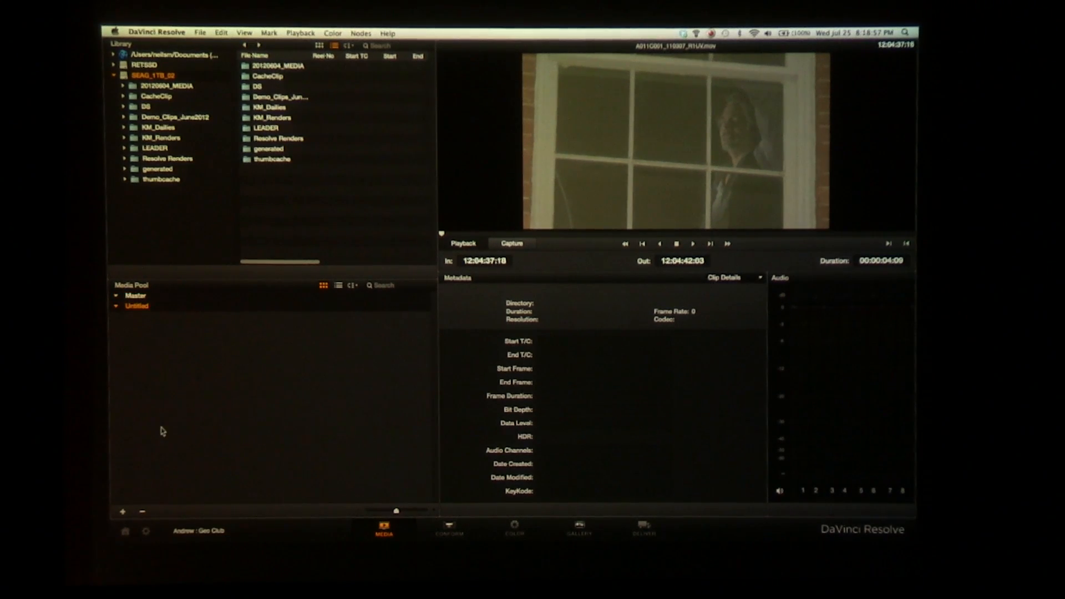
double_click(137, 306)
type("Picture")
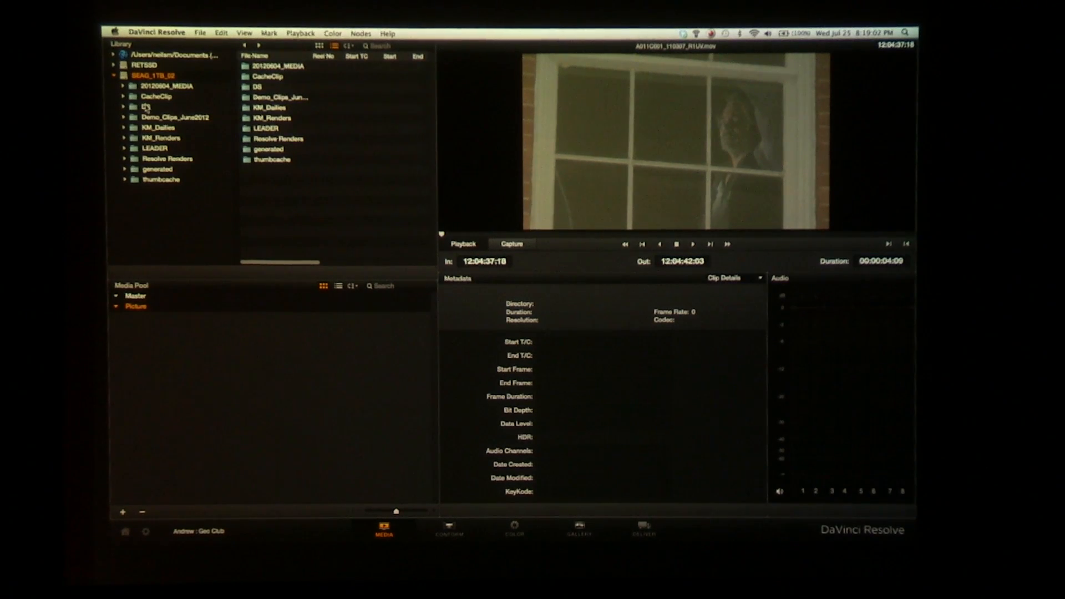
Add the A001 to A008 RDM folders with their subfolders from 20120604_MEDIA/PICTURE/DAY01 to the Picture bin
left_click(157, 87)
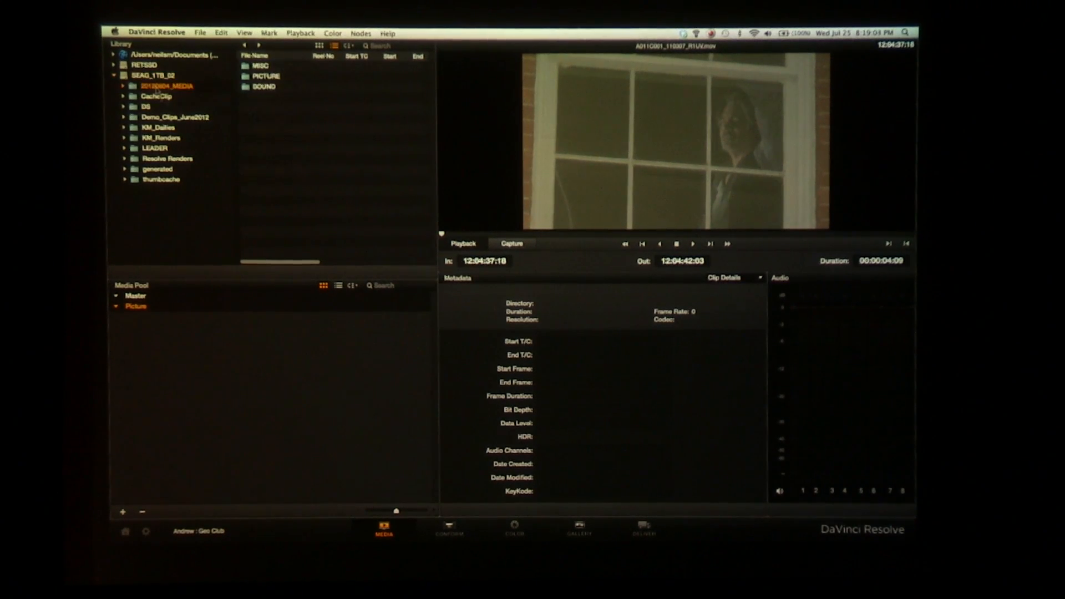
double_click(264, 76)
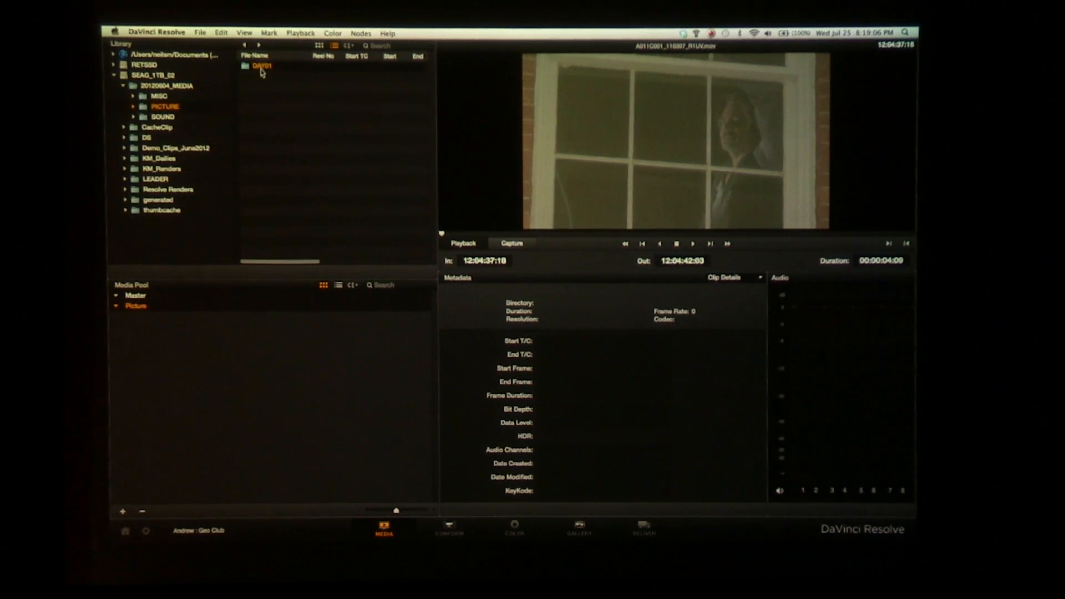
double_click(260, 67)
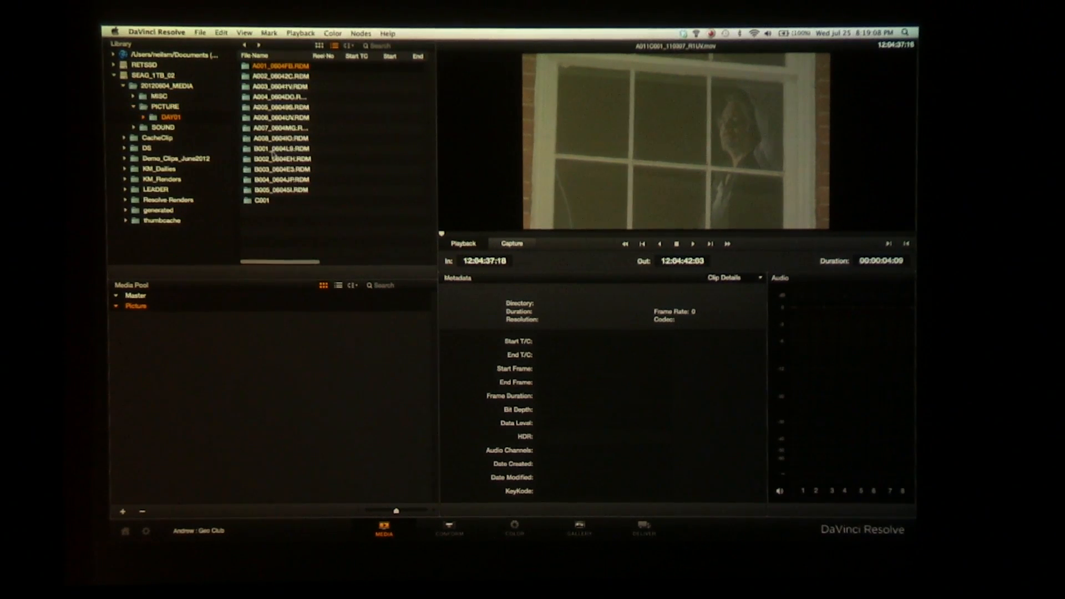
left_click(274, 140, "shift")
right_click(276, 142)
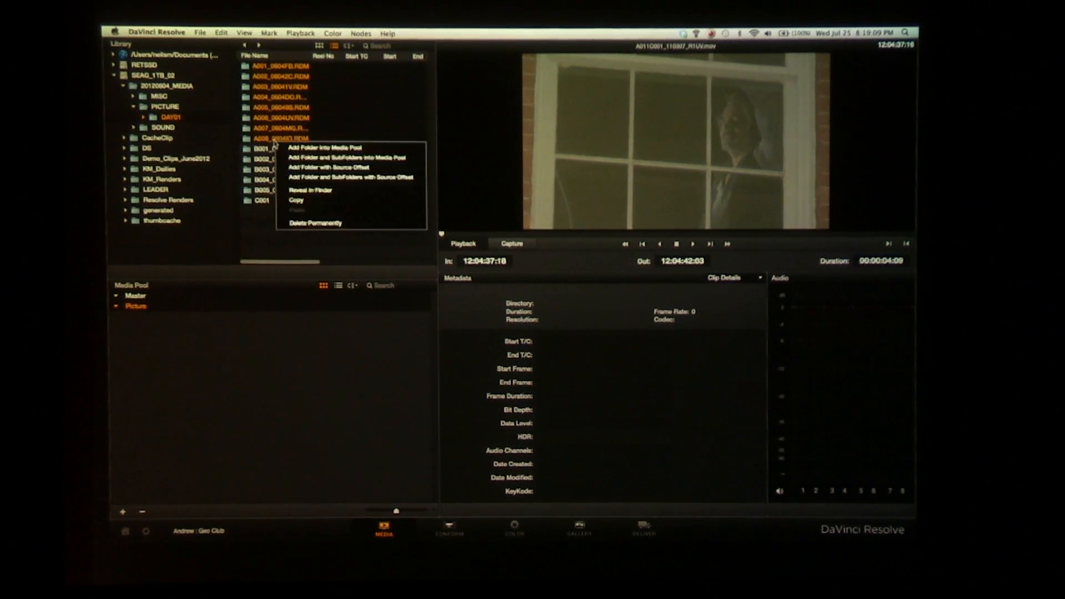
left_click(325, 159)
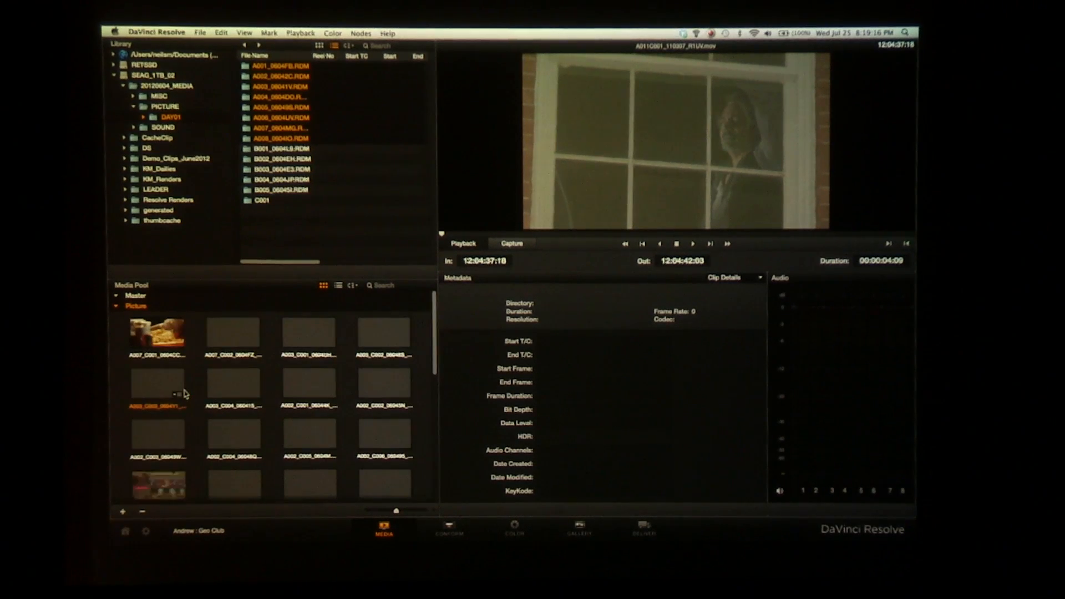
Show the media pool as a list, collapse the Picture bin, and add a bin named Audio under Master
left_click(339, 286)
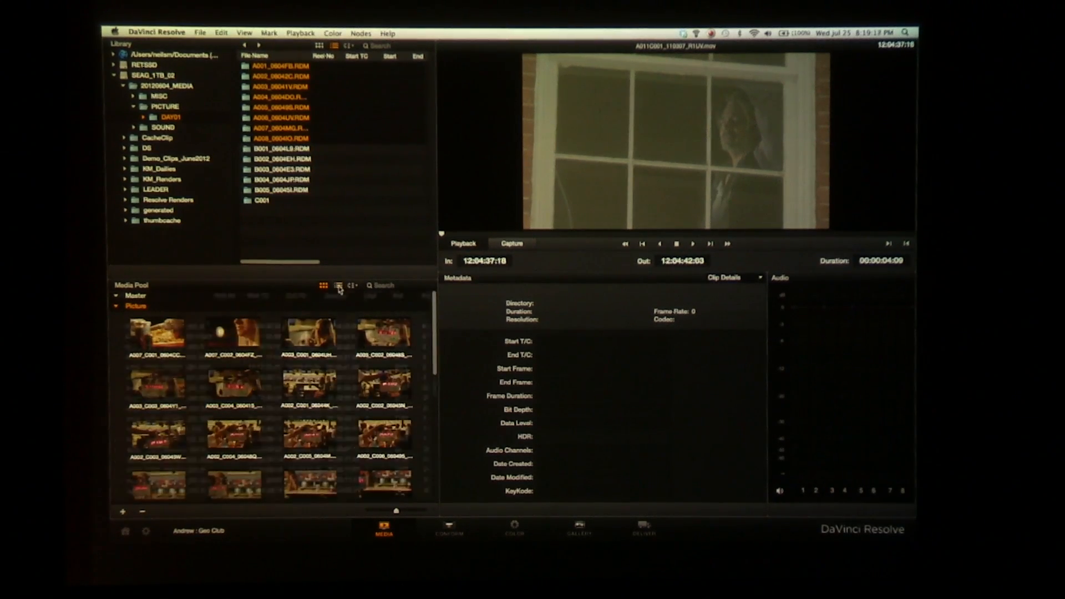
left_click(117, 317)
left_click(133, 306)
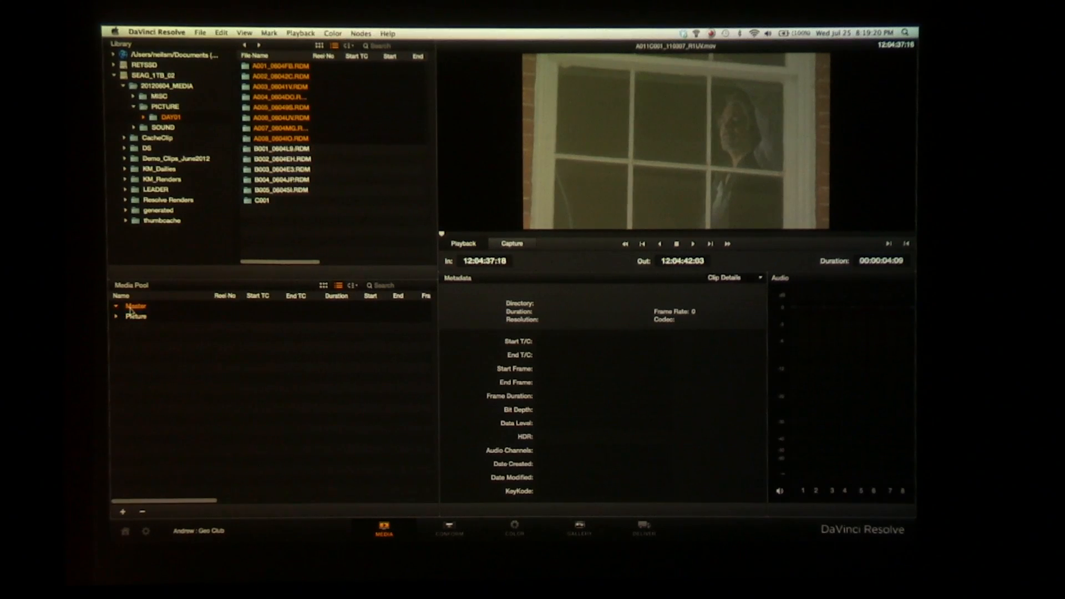
left_click(122, 513)
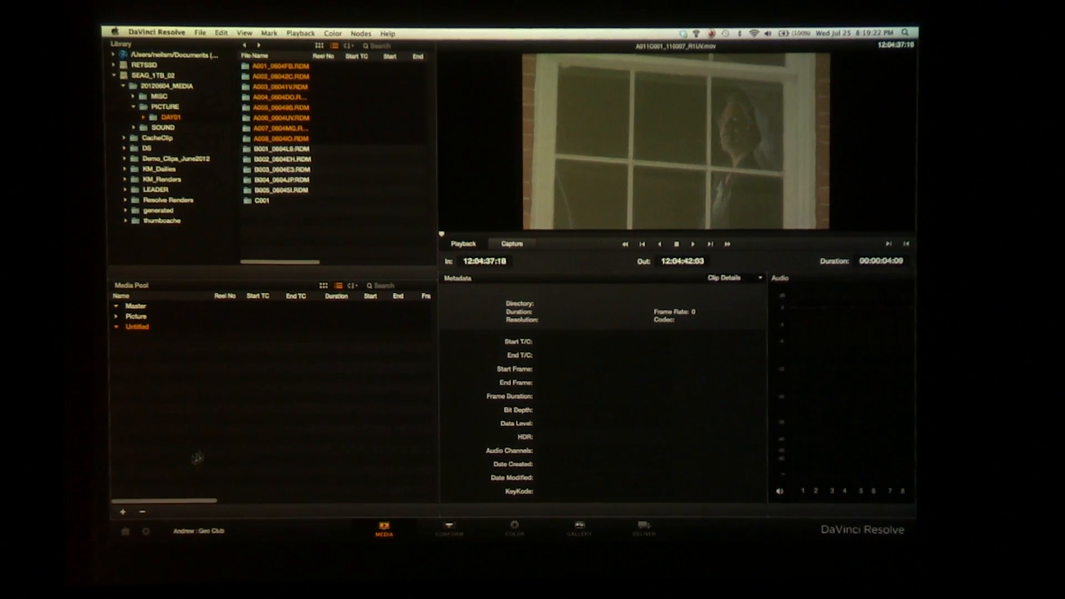
type("Audio")
Add the DAY01A production sound folder with its subfolders from the SOUND folder to the Audio bin
left_click(163, 128)
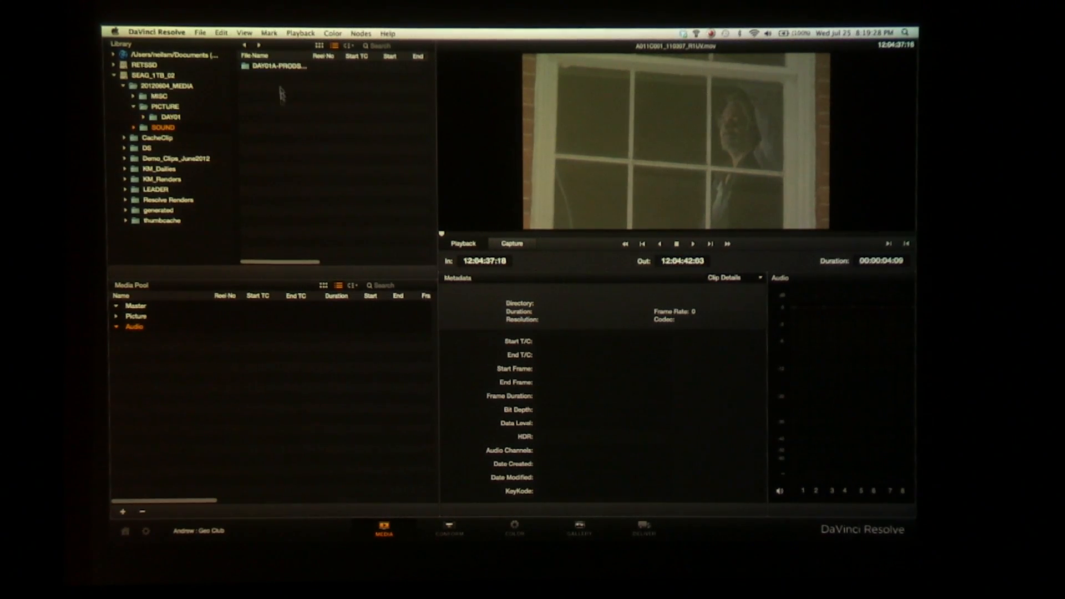
right_click(275, 67)
left_click(300, 86)
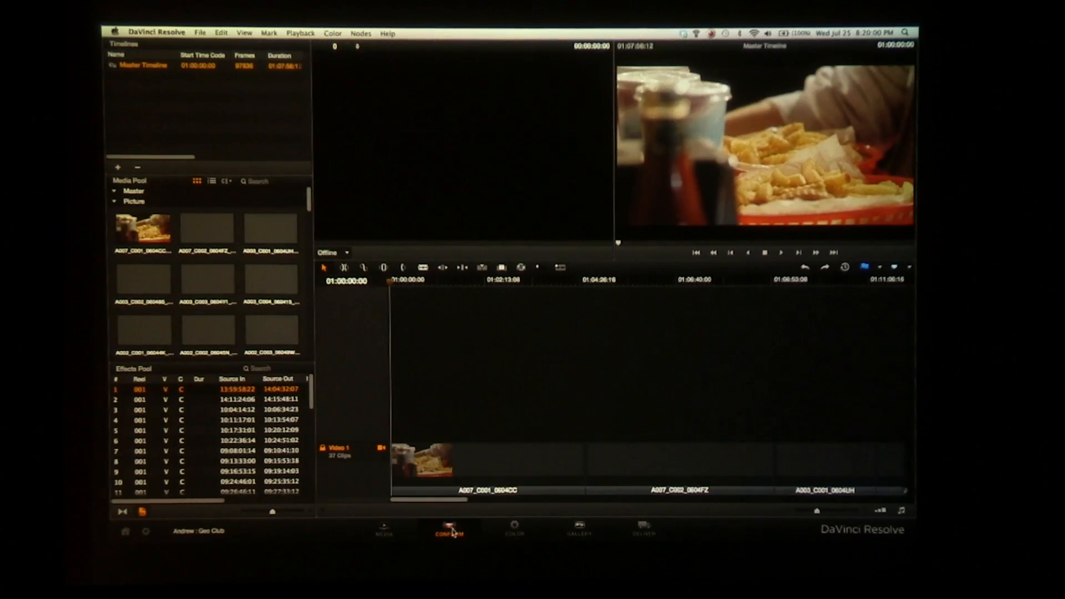
Create a new timeline starting at 01:00:00:00 with the default name Default Timeline 1, leaving it non-empty
key("super+minus")
key("super+minus")
key("super+minus")
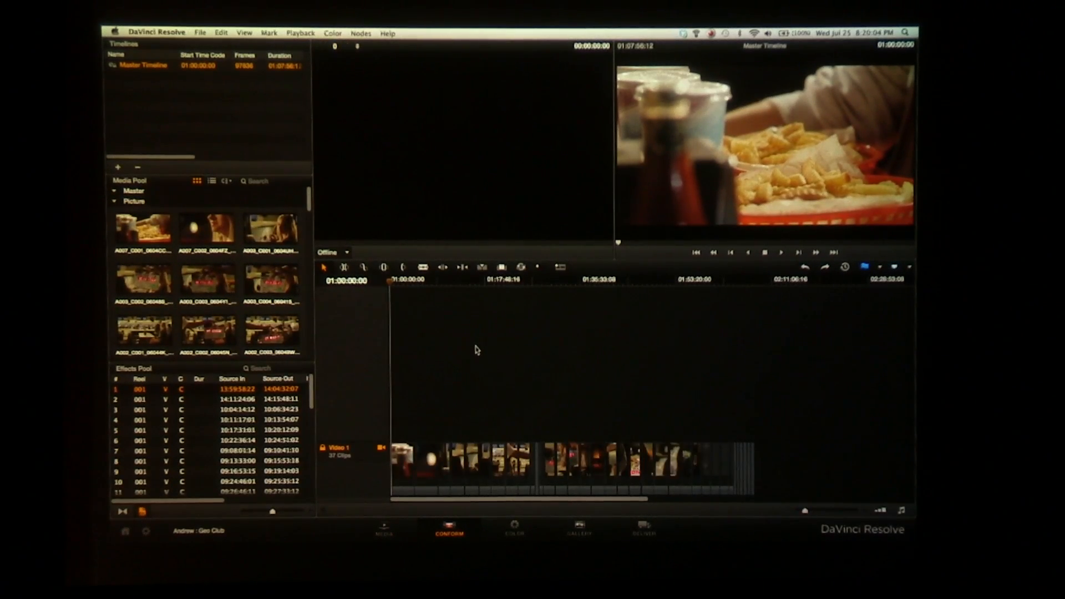
key("super+equal")
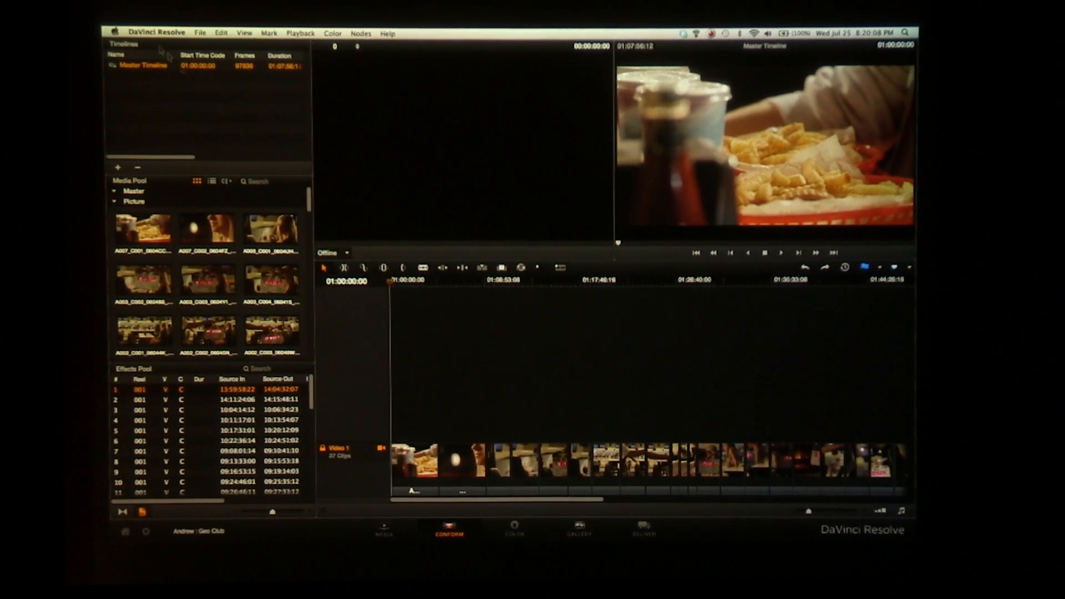
left_click(118, 170)
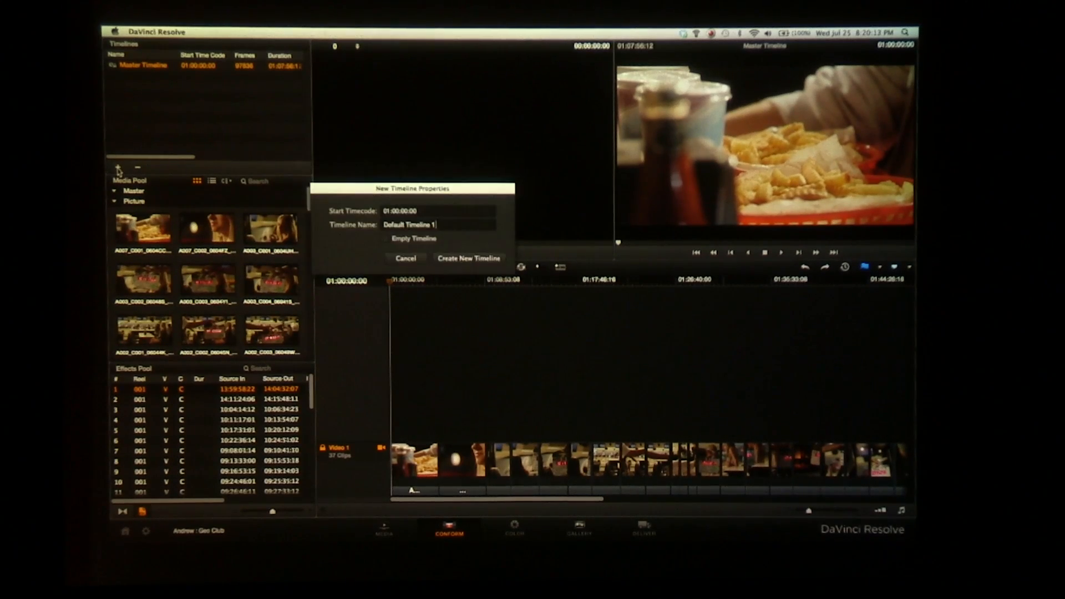
left_click(470, 259)
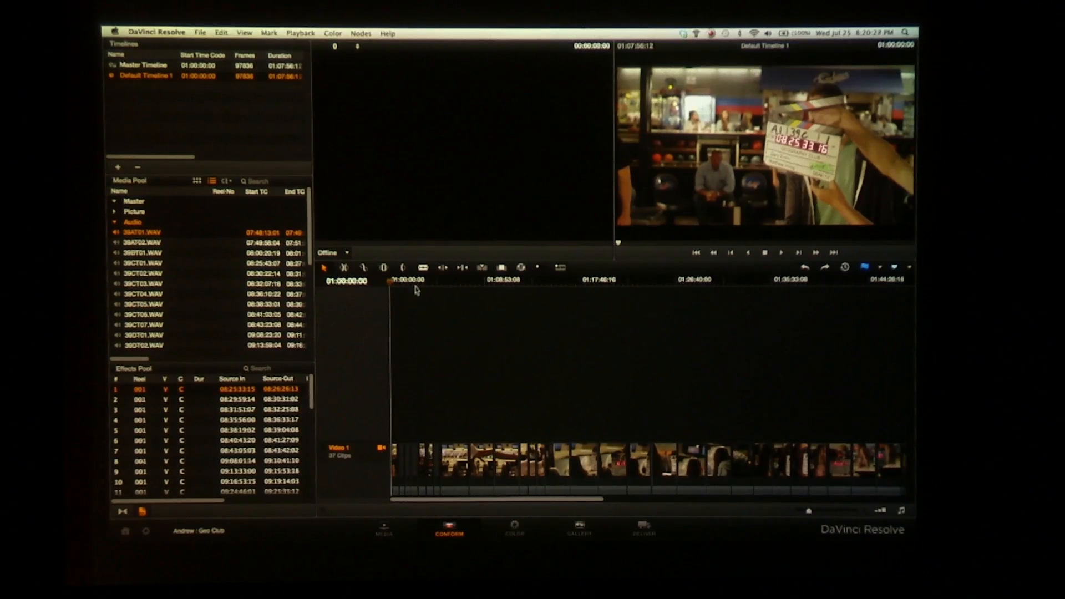
Scrub through the new timeline's clips and park the playhead at about 01:03:49:08
left_click_drag(417, 282, 443, 288)
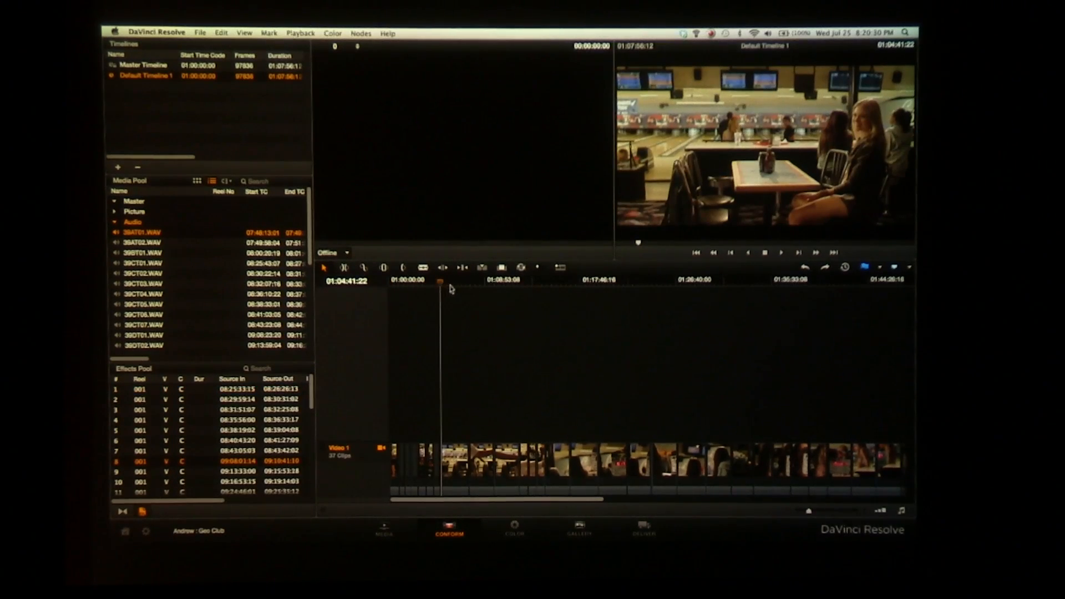
key("super+equal")
key("super+equal")
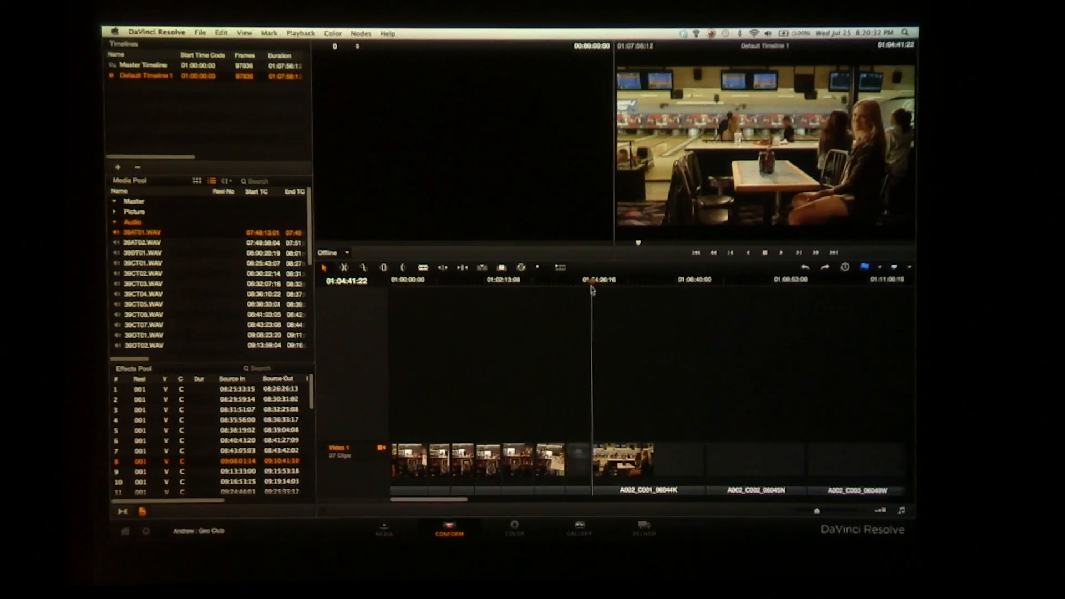
left_click_drag(595, 286, 551, 291)
Open the audio clip 39AT02.WAV in the Source viewer and scrub through its waveform
left_click(133, 243)
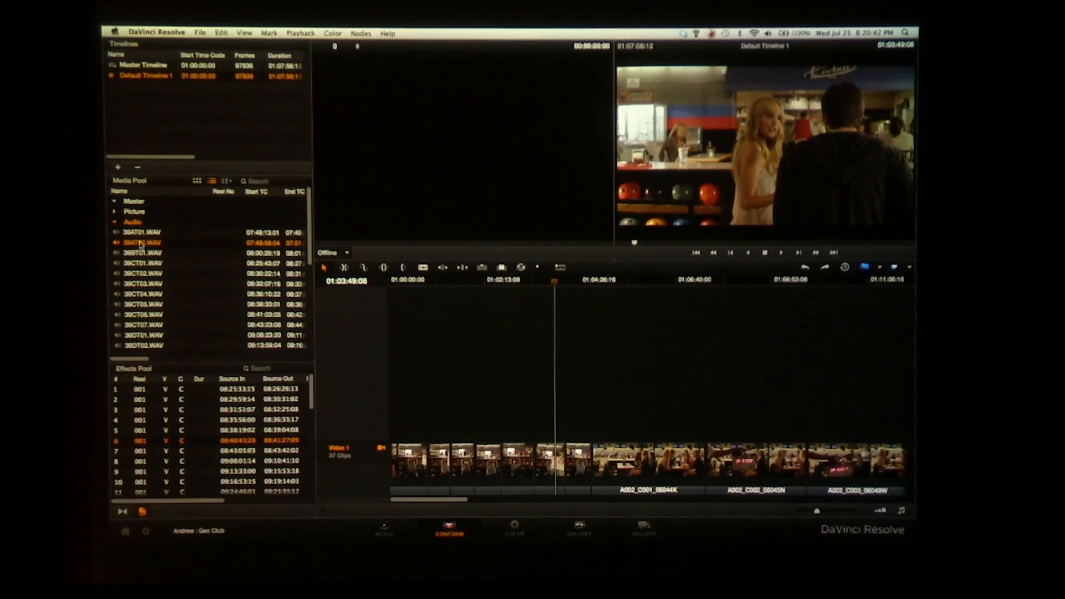
left_click(347, 253)
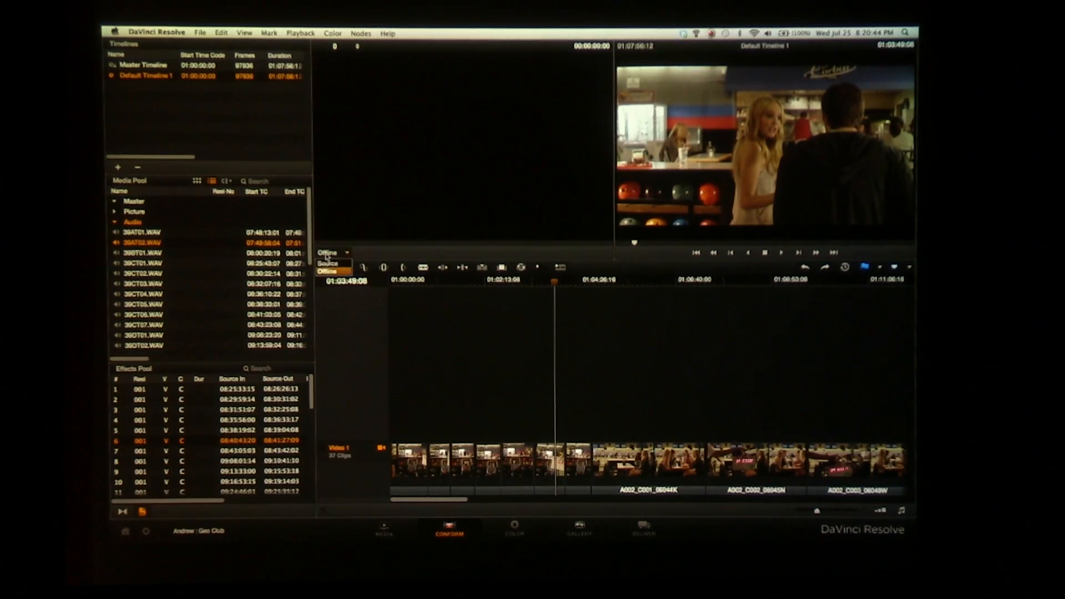
left_click(345, 263)
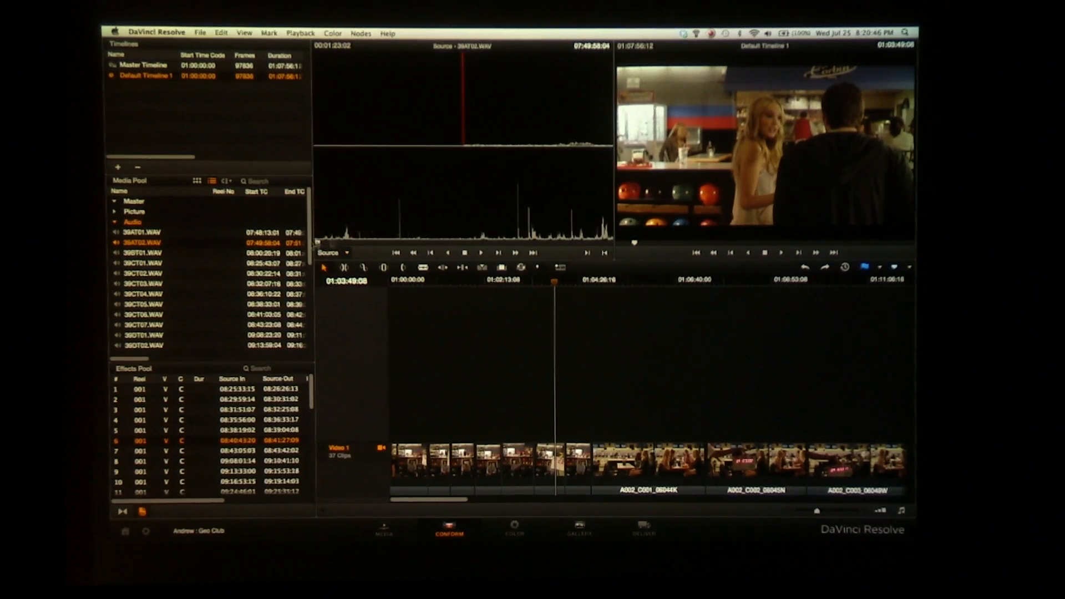
left_click_drag(317, 244, 401, 242)
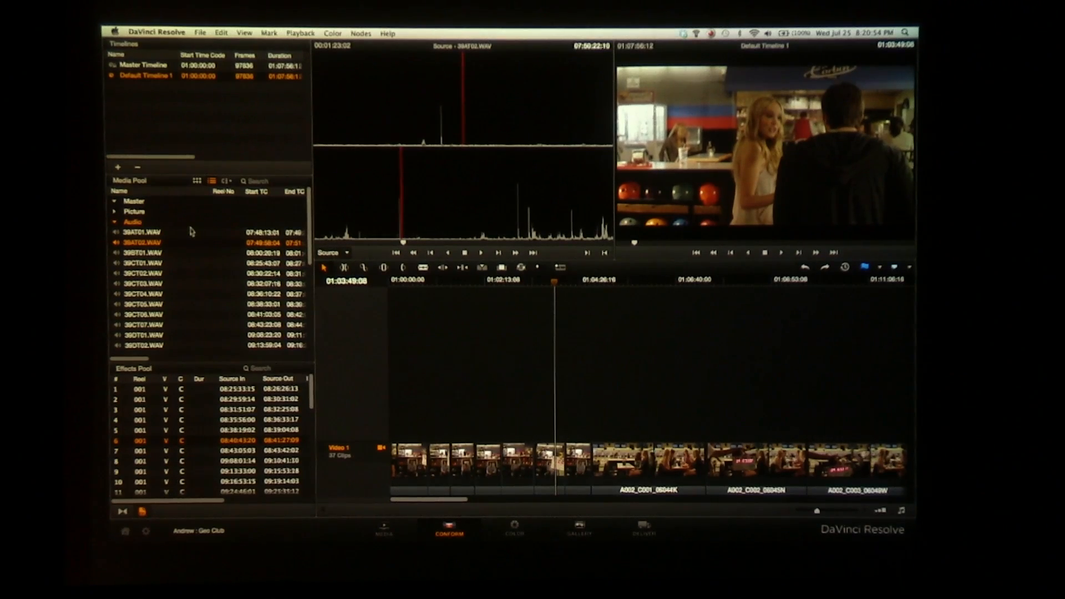
Link Default Timeline 1 with the audio from the selected Master folder
left_click_drag(495, 283, 410, 284)
key("super+minus")
key("super+minus")
key("super+minus")
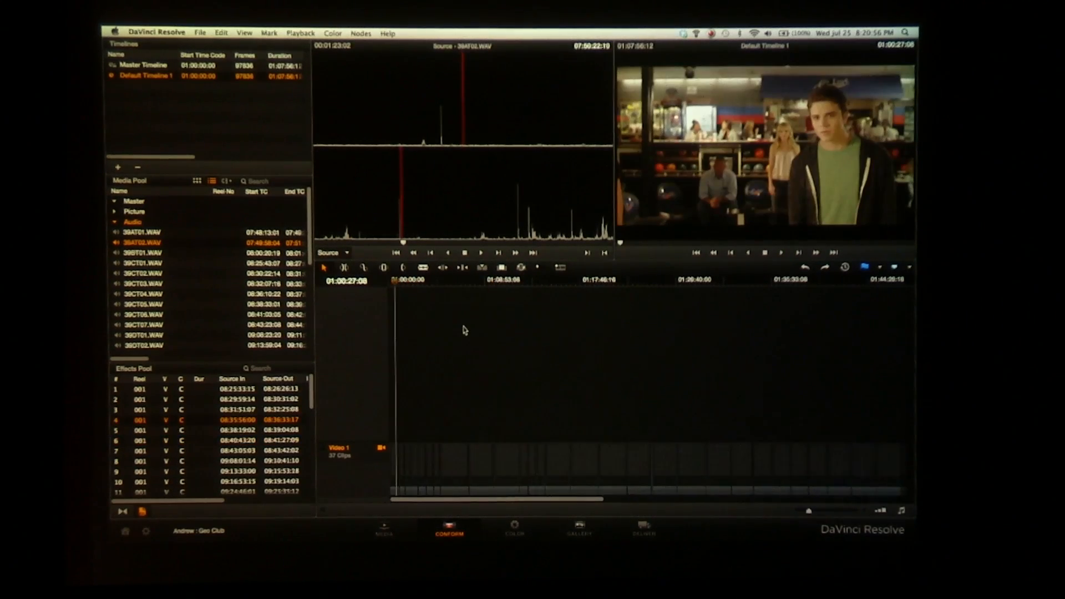
key("super+equal")
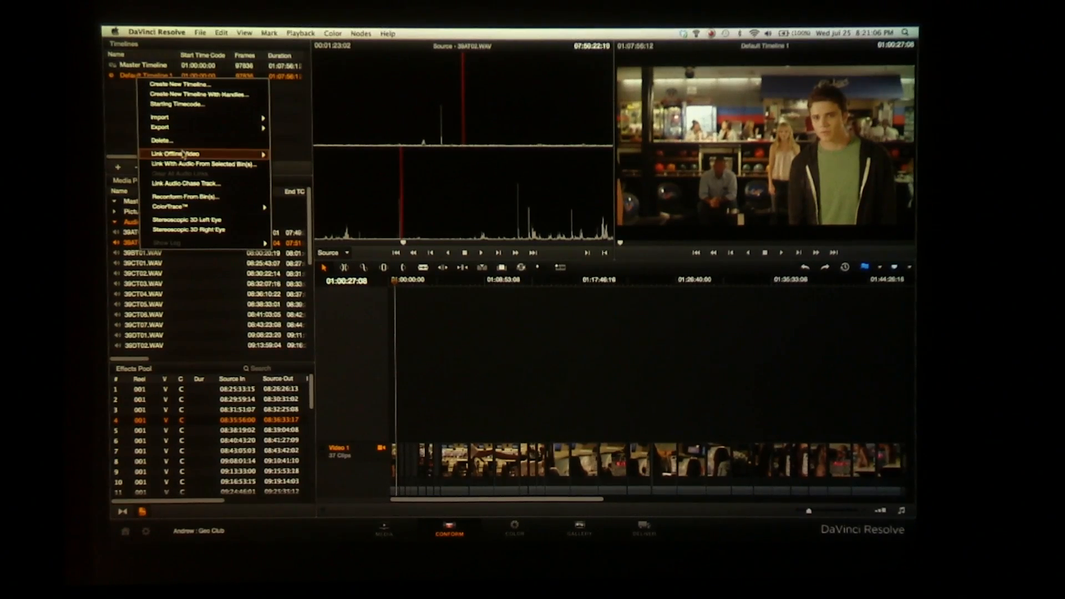
left_click(242, 164)
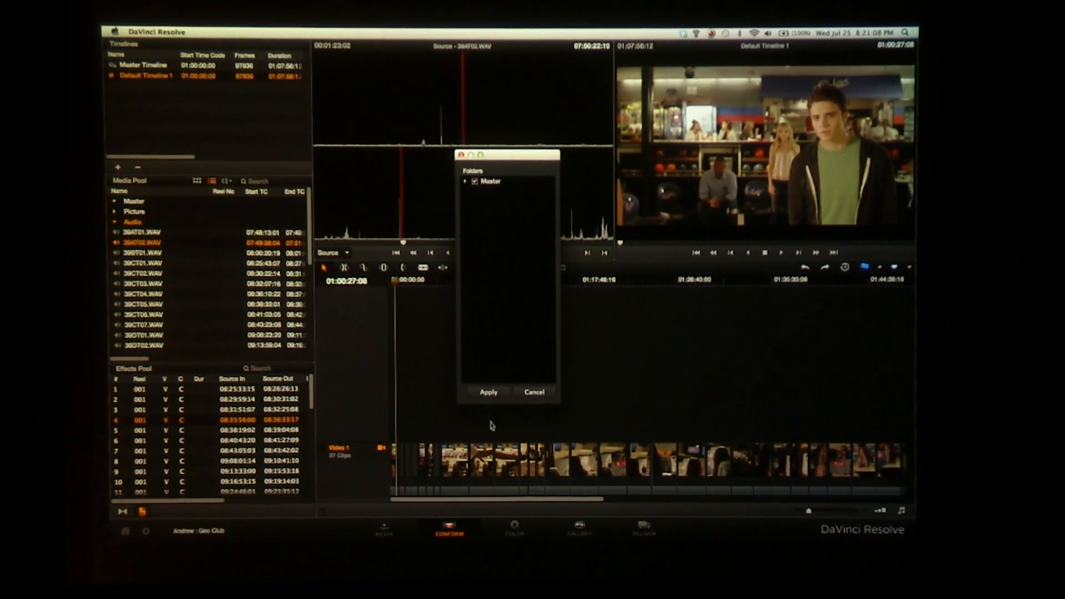
left_click(487, 392)
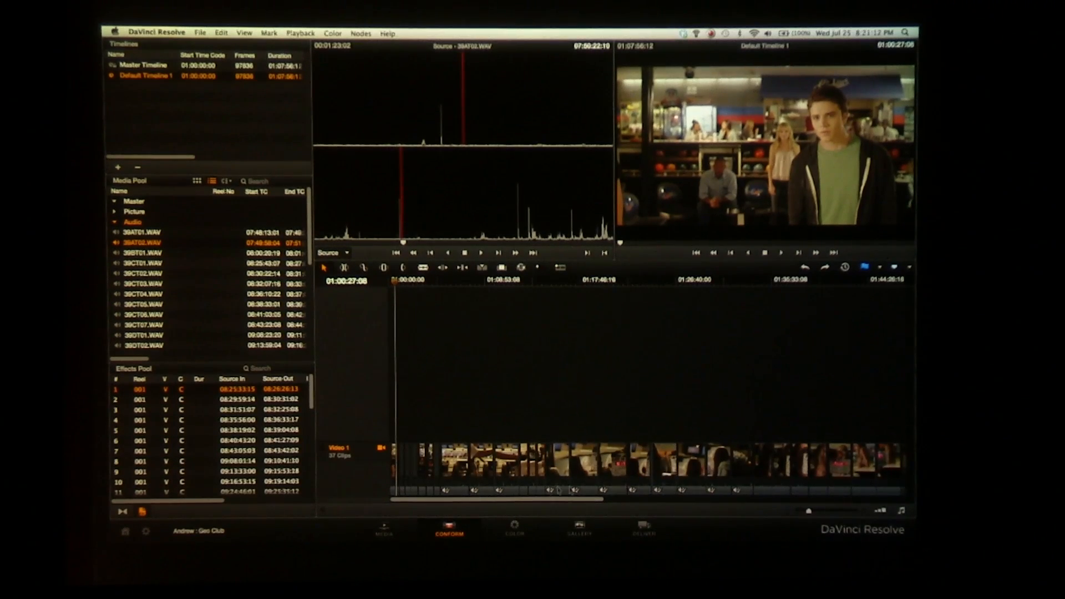
Check the linked audio by playing the timeline from 01:25:04:00 with the audio meters shown, and return to the timeline's start
left_click_drag(486, 500, 715, 505)
left_click_drag(649, 502, 558, 492)
left_click(526, 294)
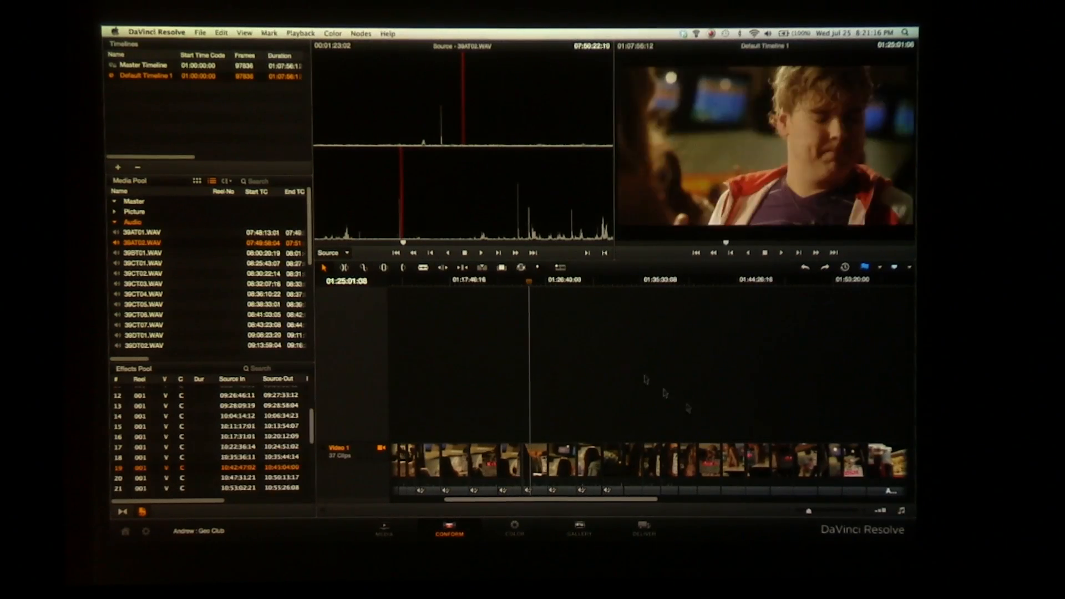
left_click(902, 511)
key("space")
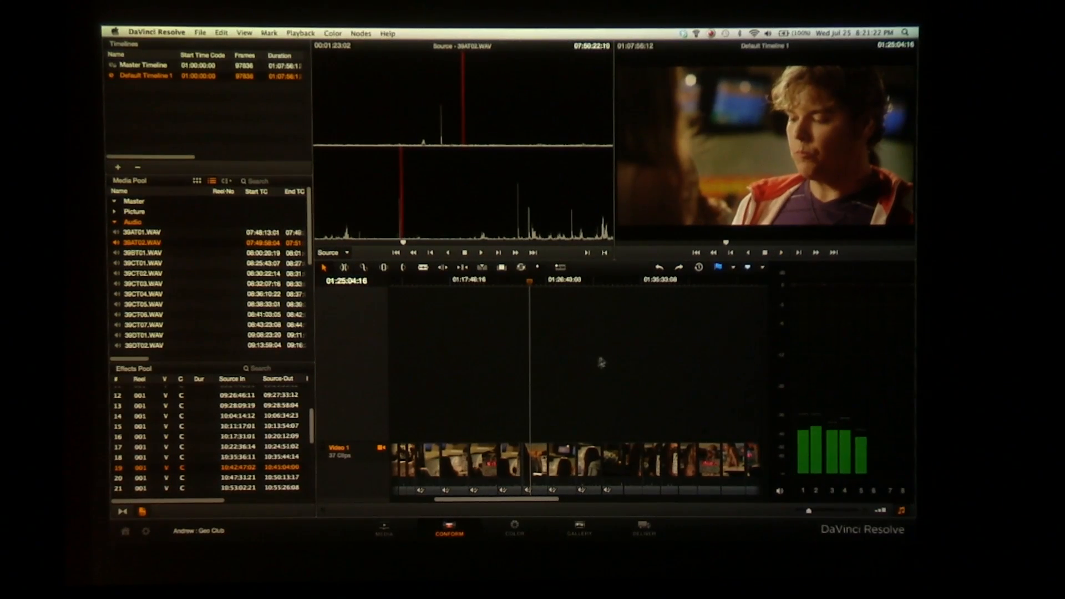
key("space")
left_click_drag(471, 277, 343, 285)
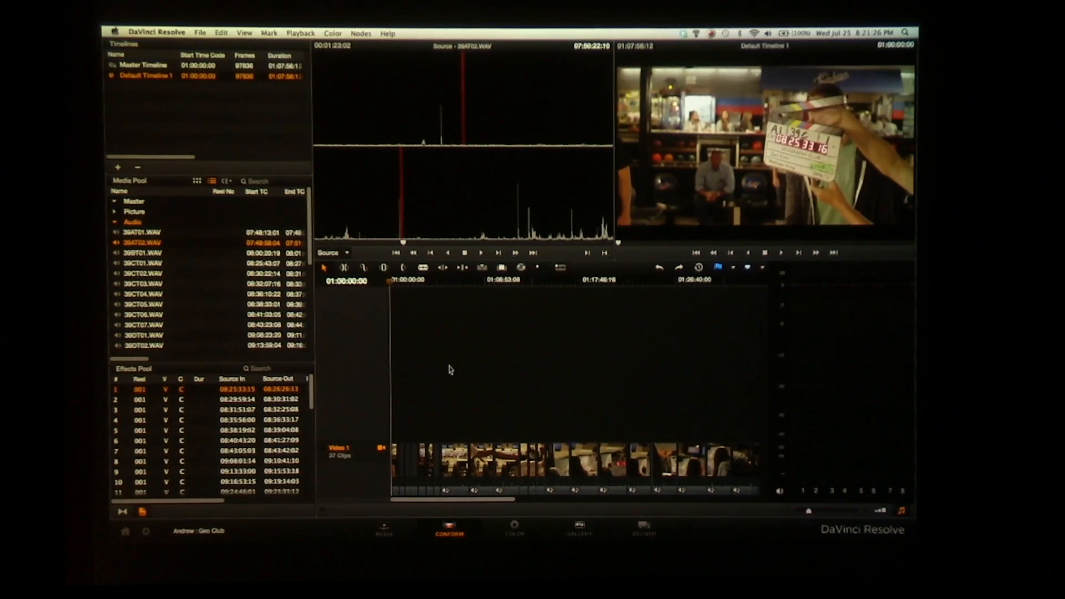
Load the Geography Club- Dailies (preset) project from the Project Manager, saving the Geo Club project
left_click(126, 531)
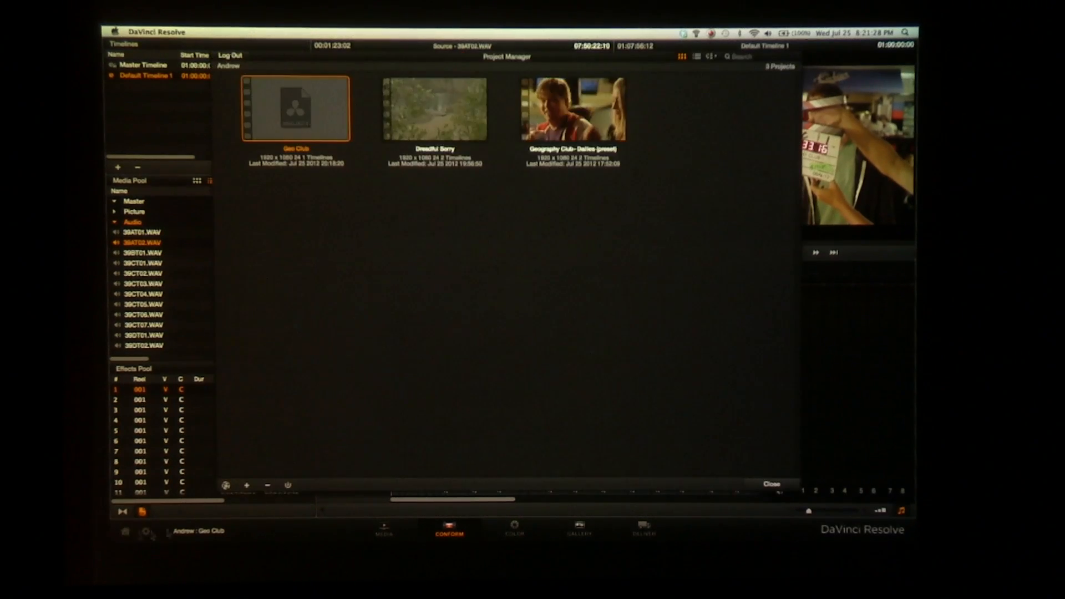
double_click(568, 133)
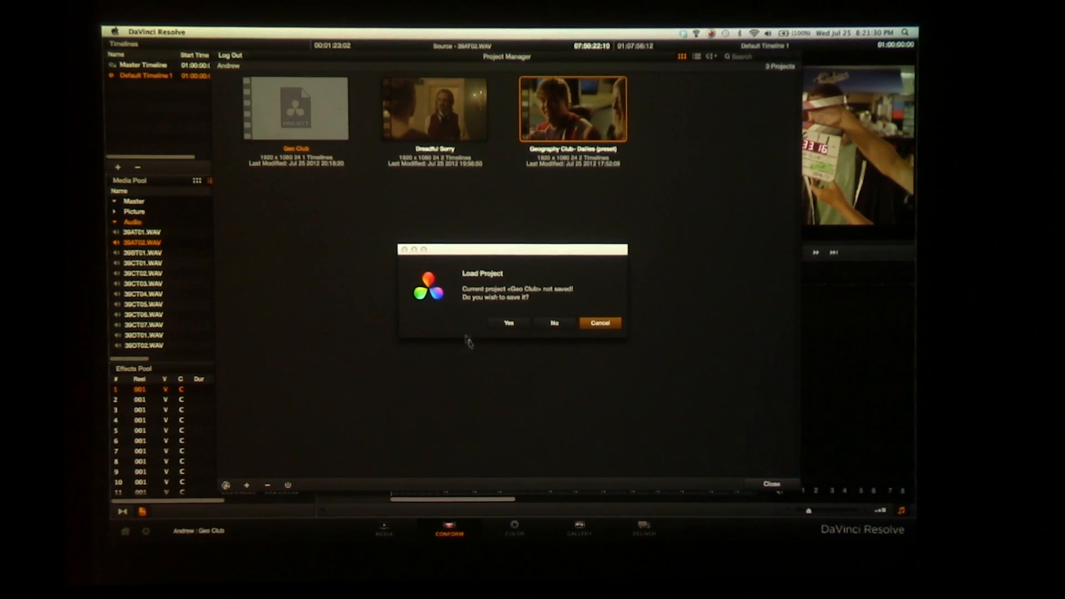
left_click(521, 326)
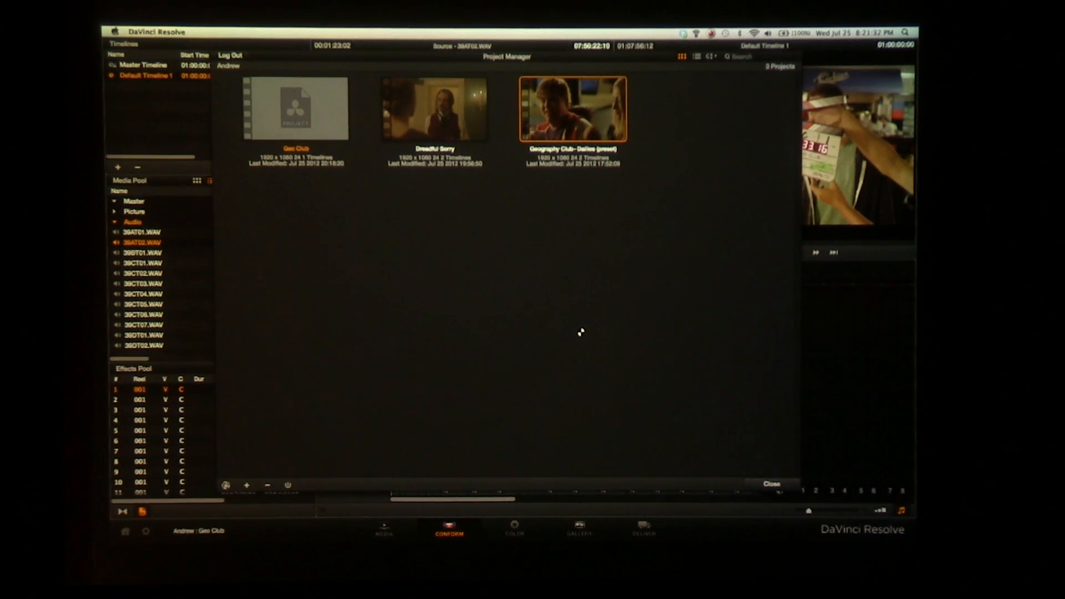
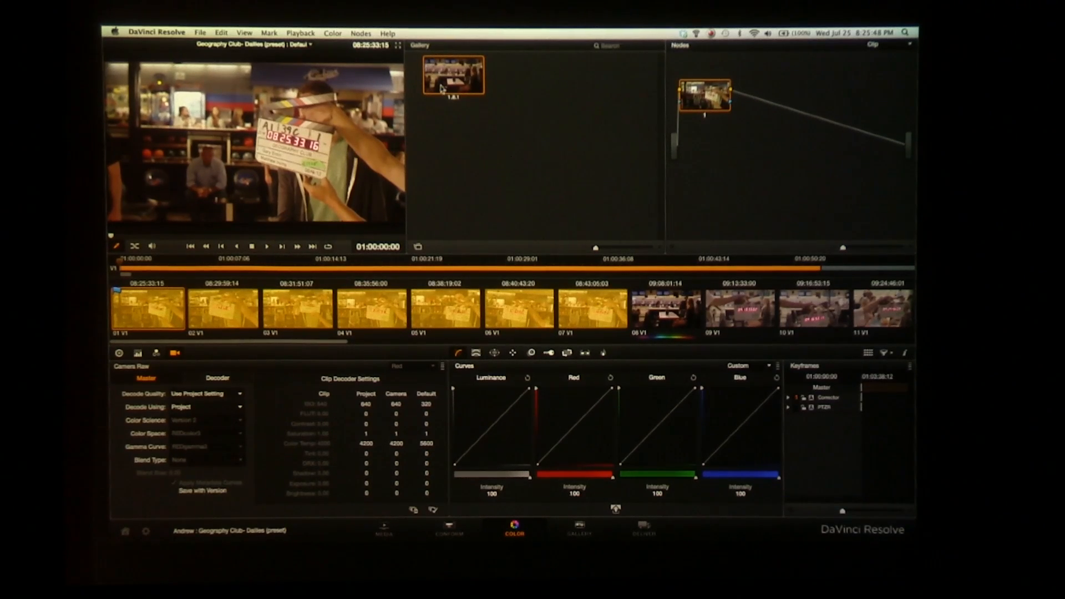
Display the node graph of gallery still 1.8.1, reposition its window and close it
right_click(443, 87)
left_click(477, 137)
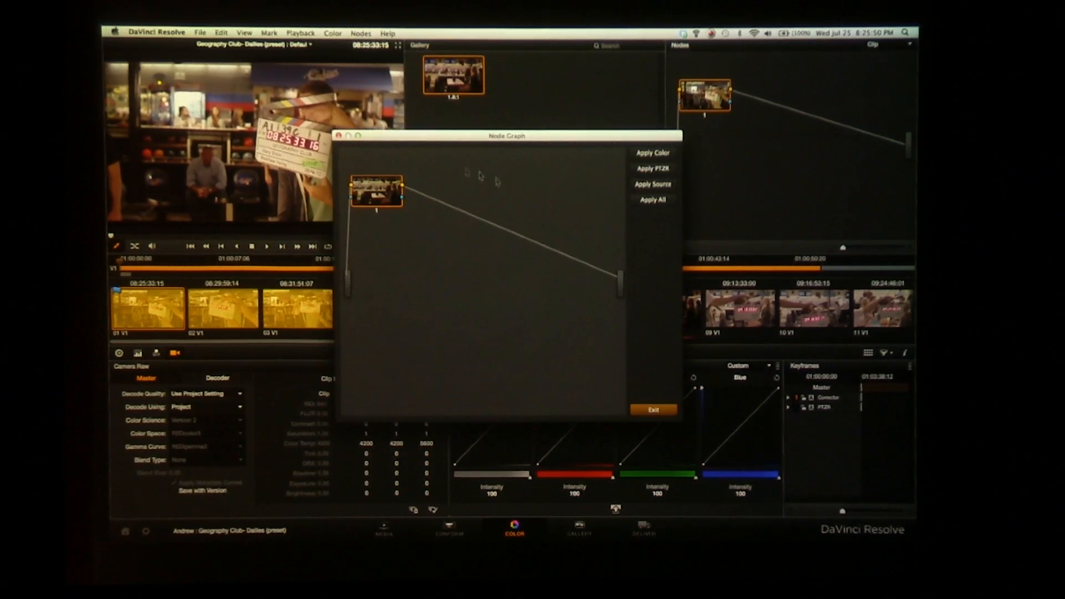
left_click_drag(443, 137, 447, 117)
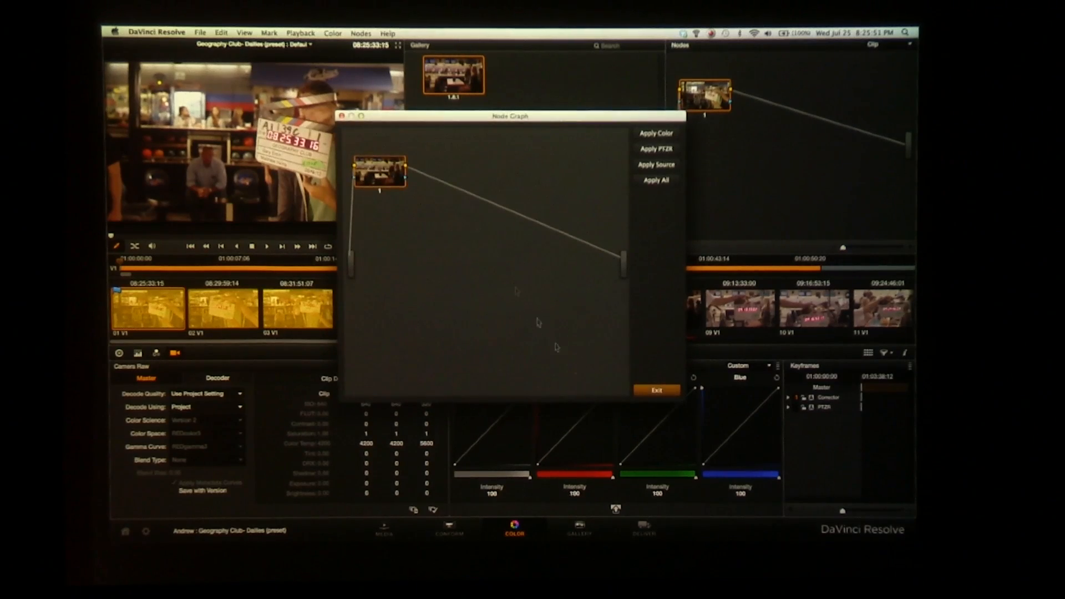
left_click(660, 393)
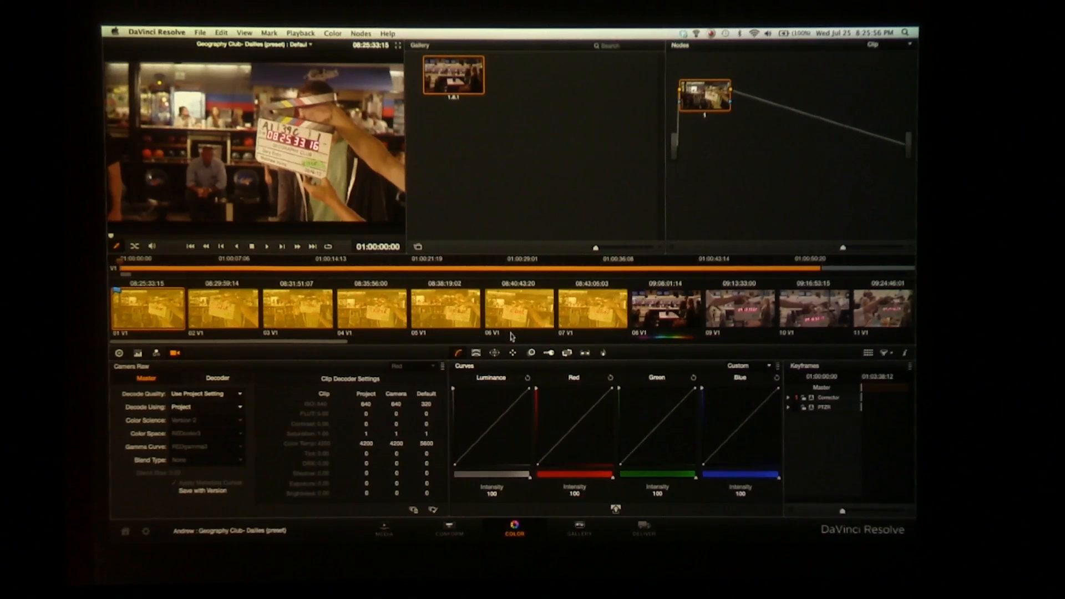
Apply the grade from gallery still 1.8.1 to the selected clips 01 to 07 and clear the clip selection
middle_click(453, 79)
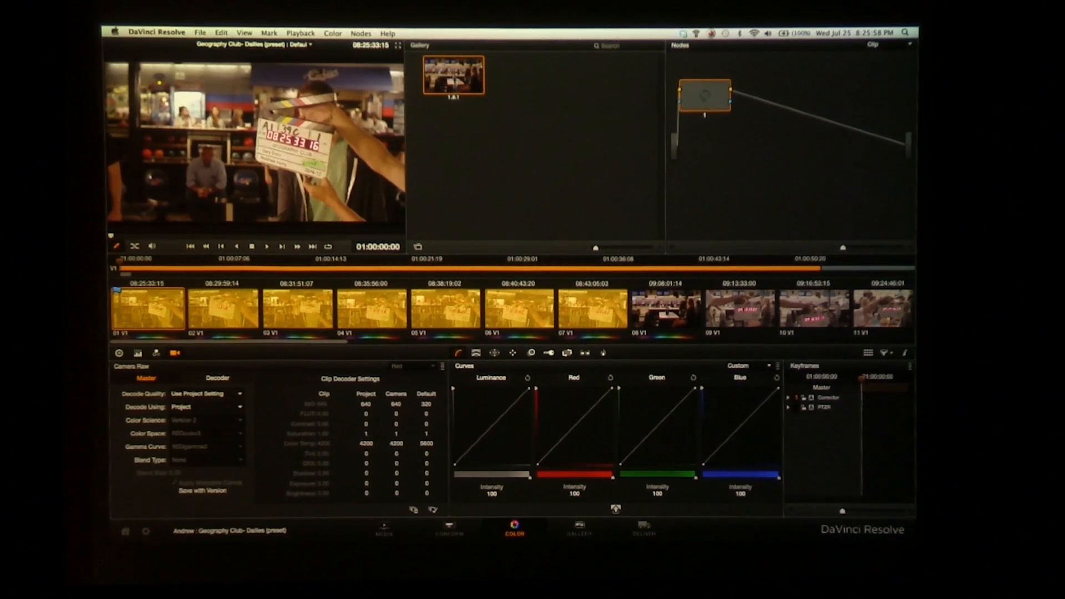
left_click(602, 313)
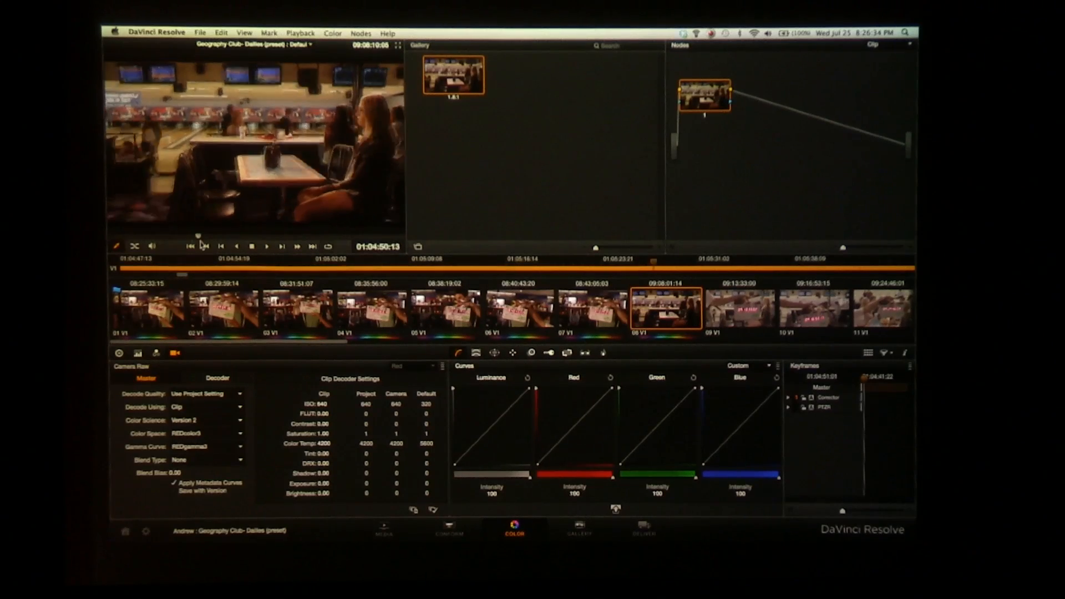
Move to a frame of clip 08 with the actors at the table and apply an output blanking letterbox to the picture
left_click(204, 246)
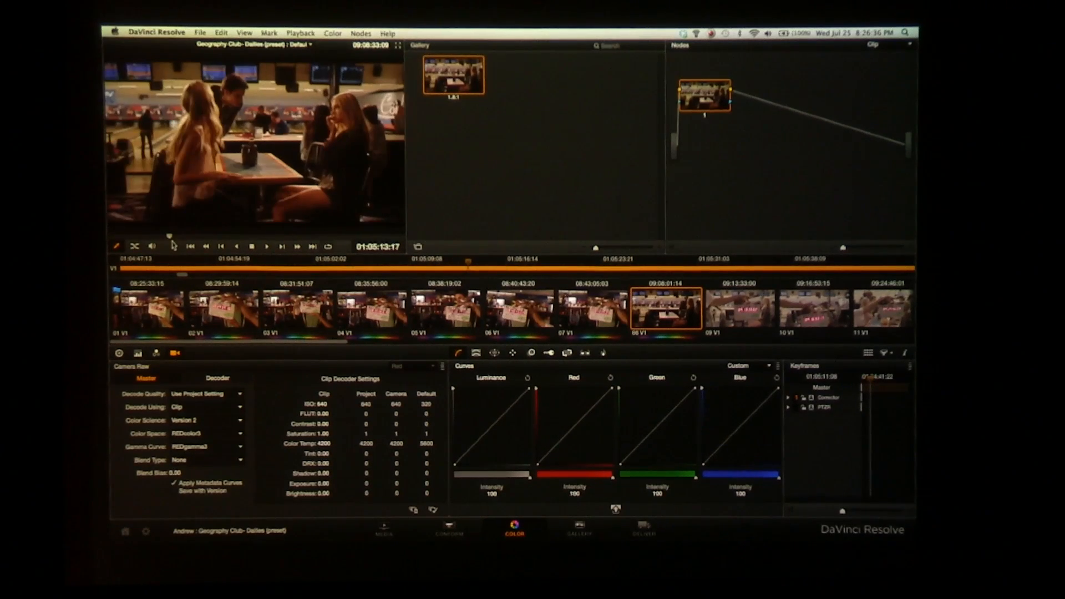
left_click(334, 33)
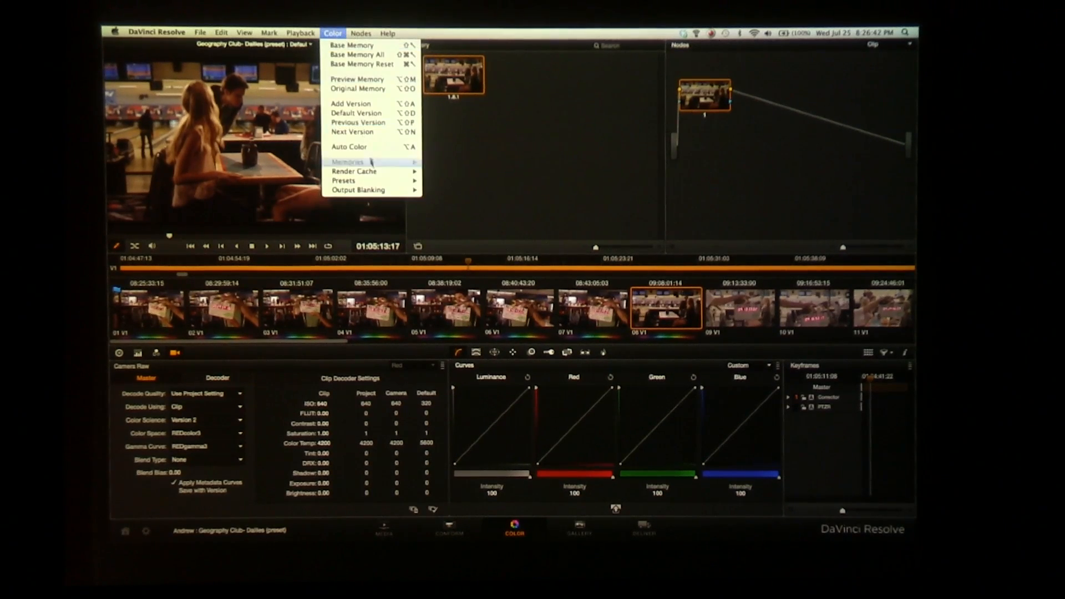
mouse_move(388, 190)
left_click(441, 227)
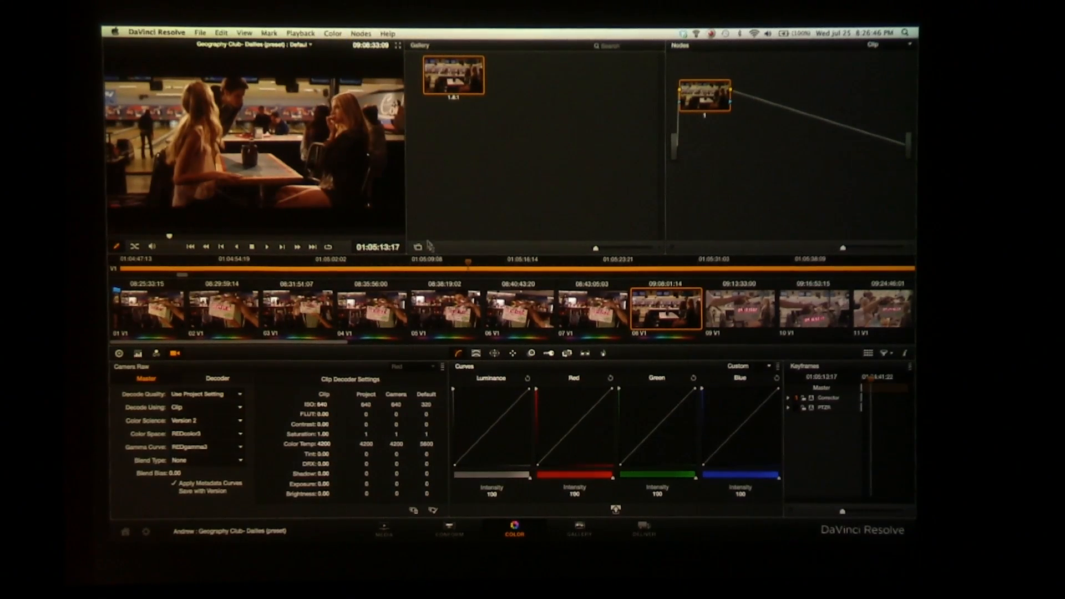
Add a Source Timecode data burn-in and position it in the lower left of the picture at pan 207, tilt 95
left_click(603, 355)
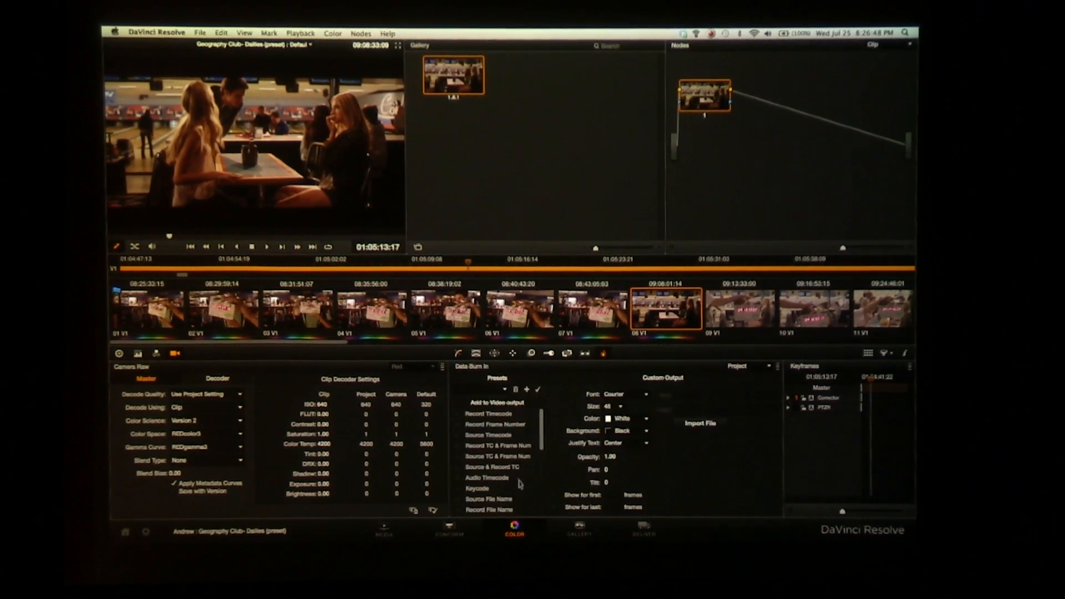
left_click(458, 436)
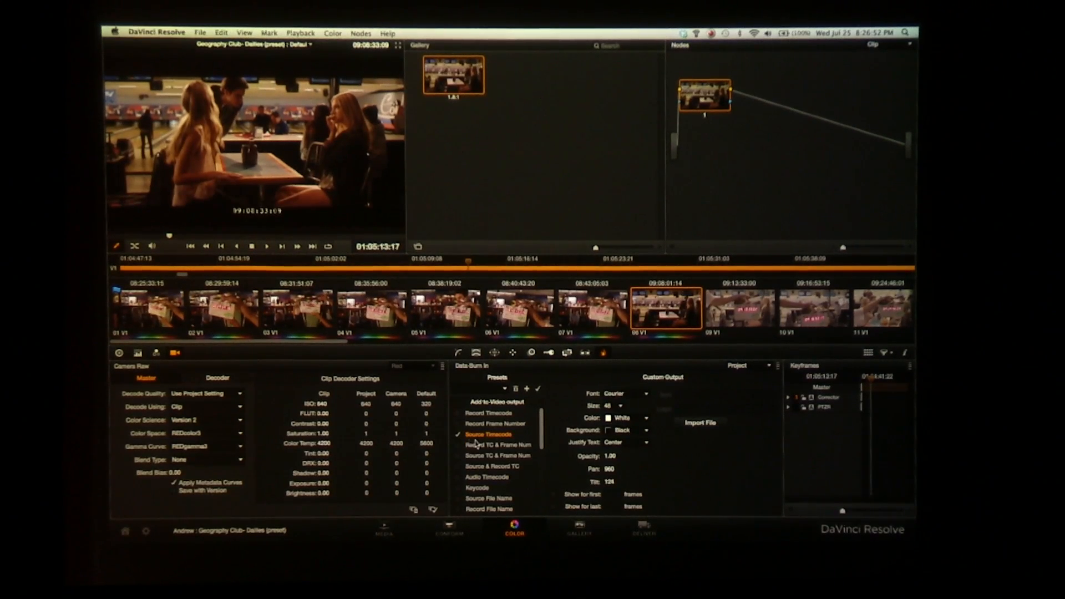
mouse_move(600, 470)
left_mouse_down()
mouse_move(556, 473)
mouse_move(581, 483)
left_mouse_up()
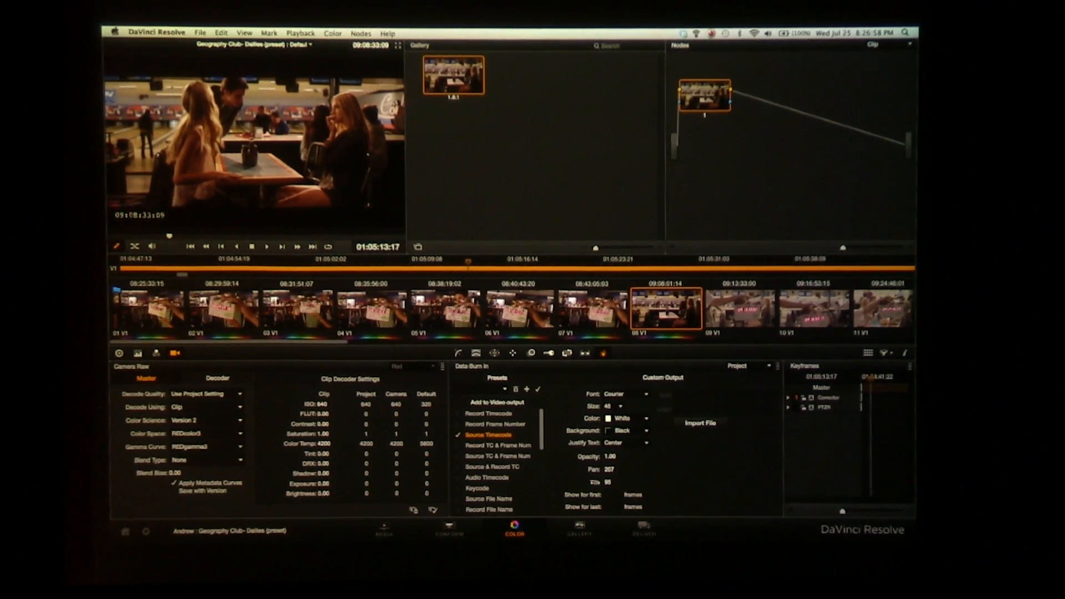
Add a Custom Text1 burn-in reading "Property of XXXX" and set its tilt to 105, level with the timecode
scroll(541, 427, "down", 5)
scroll(535, 439, "down", 3)
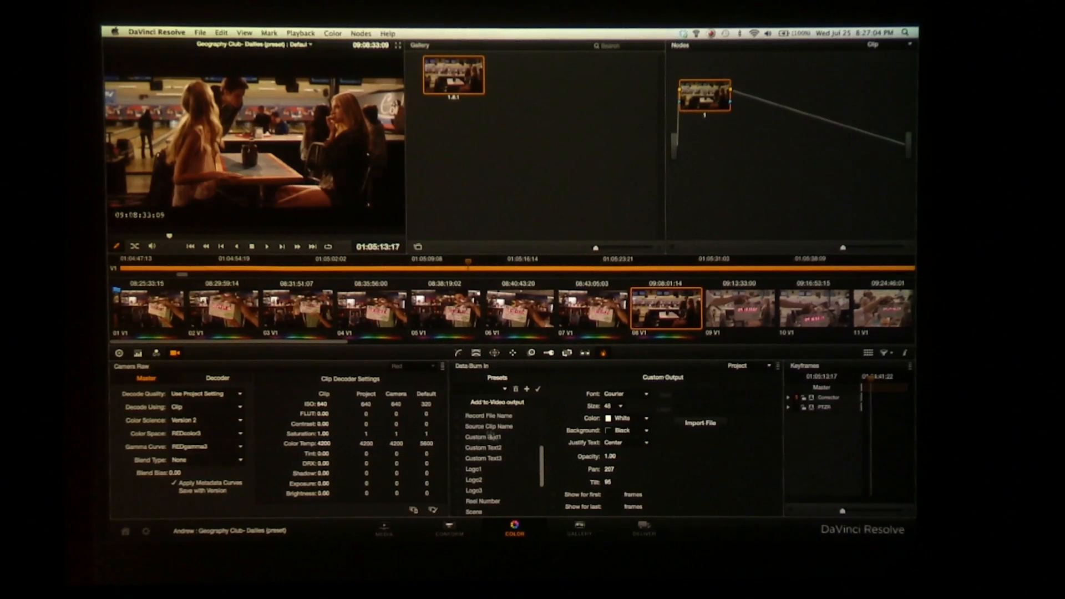
left_click(459, 438)
type("Property of XXXX")
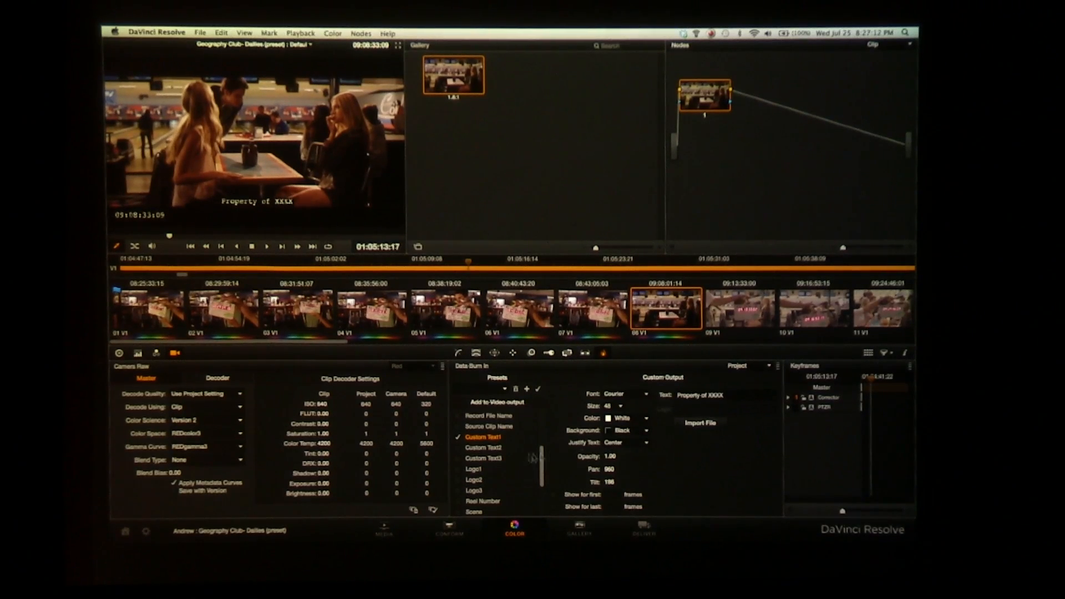
left_click_drag(610, 482, 570, 482)
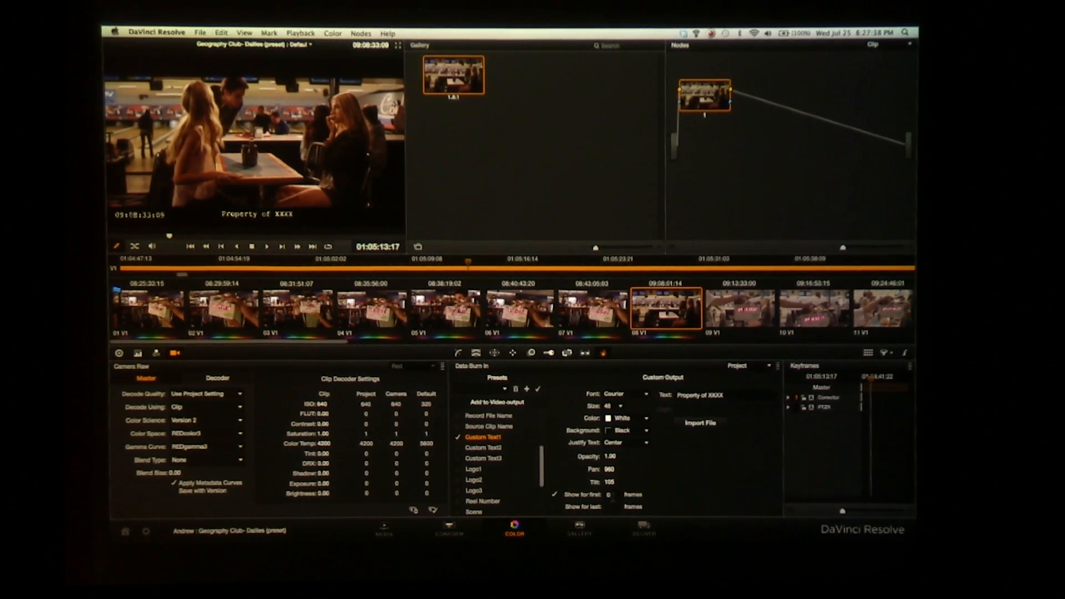
Limit the custom text burn-in to the first 10 frames and scrub through the clip to check it
key("Return")
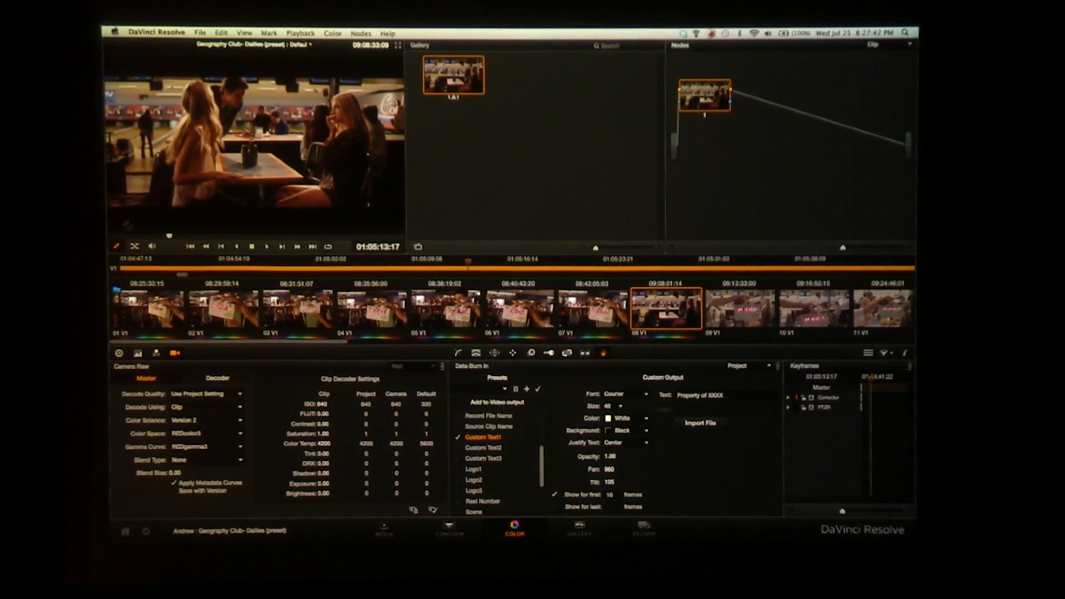
mouse_move(139, 237)
left_mouse_down()
mouse_move(110, 237)
mouse_move(286, 237)
left_mouse_up()
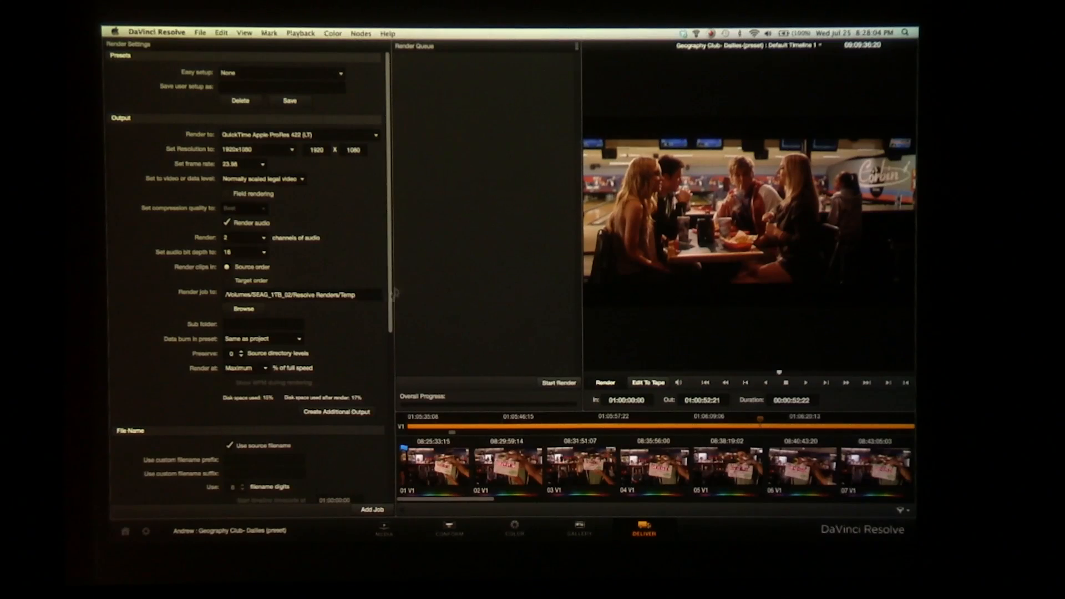
Select clip 01 on the Deliver page and look at its render and version options
left_click(434, 468)
right_click(437, 468)
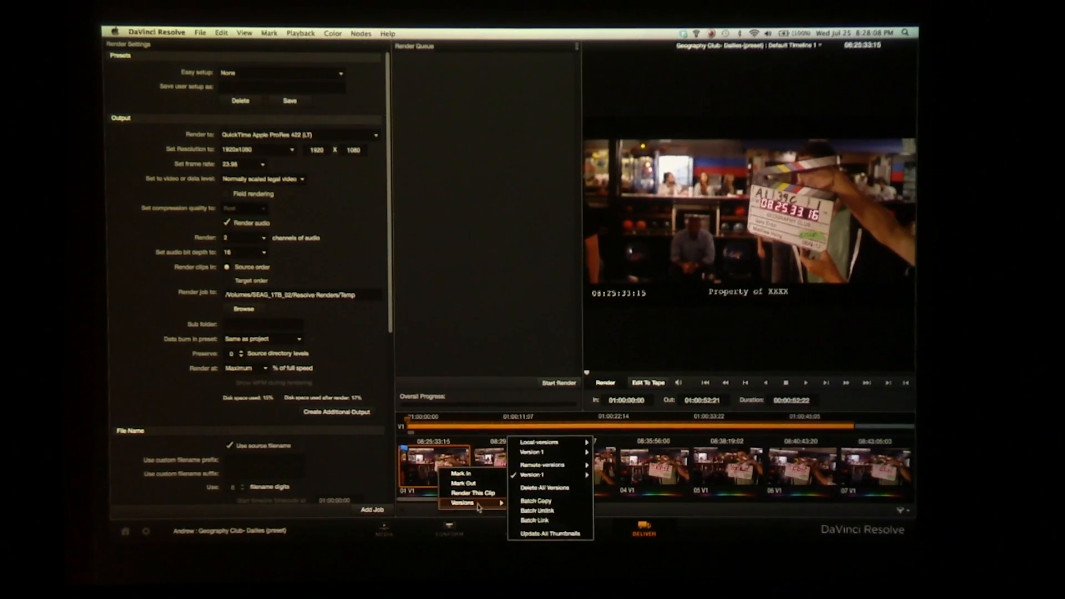
left_click(427, 478)
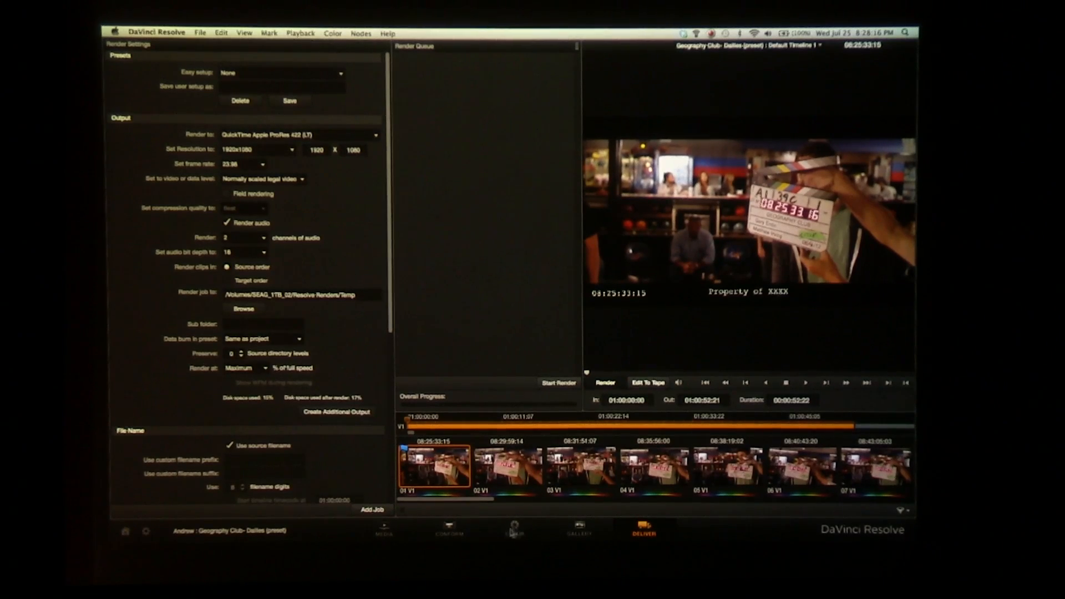
Filter the timeline thumbnails on the Color page with Show CC Clips
left_click(516, 528)
left_click(885, 354)
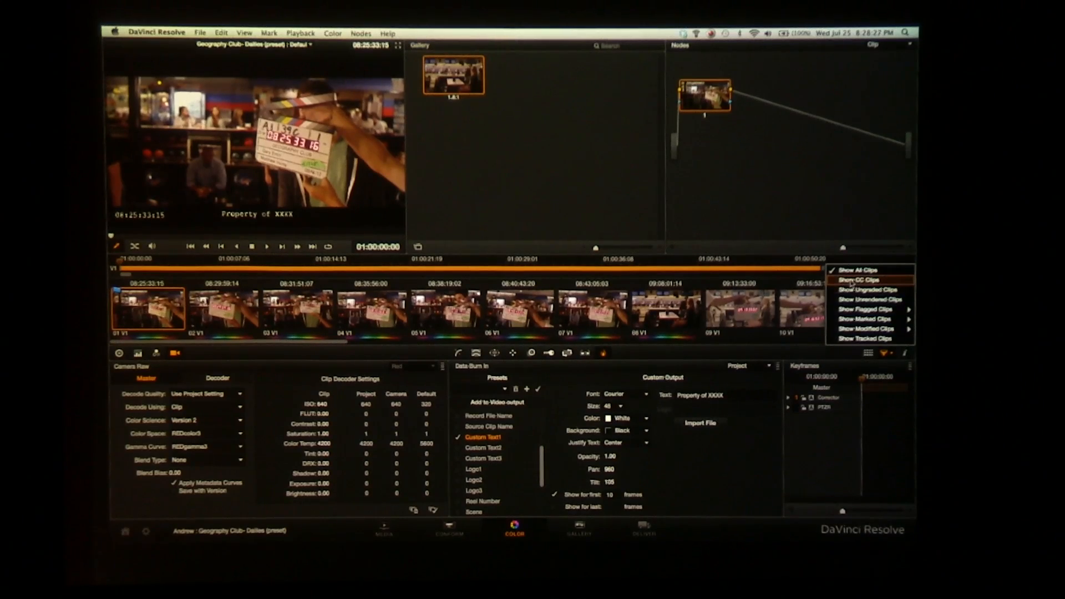
left_click(852, 281)
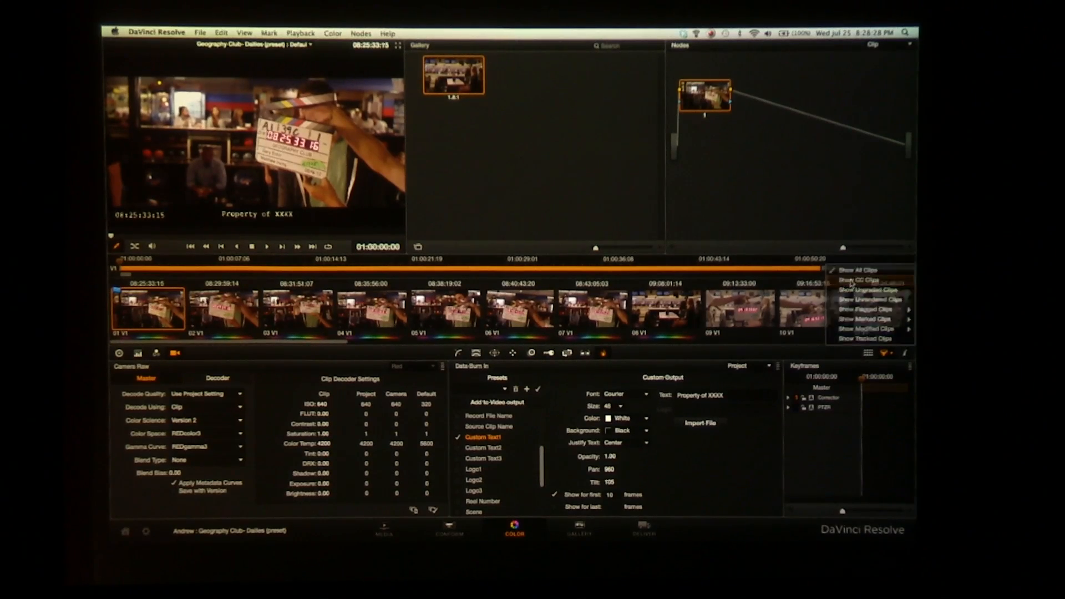
Filter the timeline thumbnails to clips with any flag, and narrow the filter to Blue Flag
left_click(888, 355)
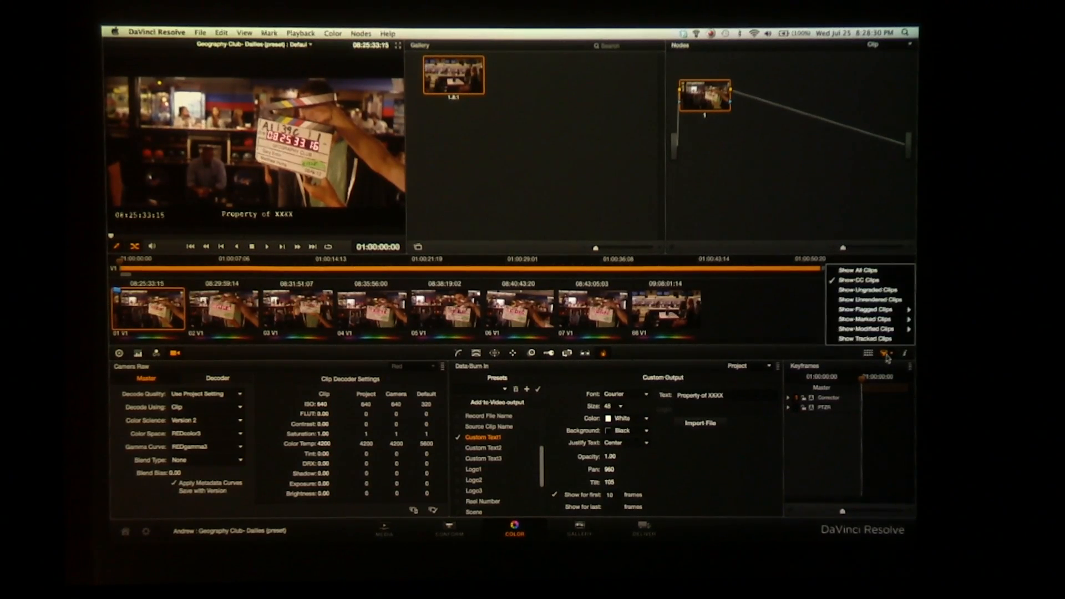
mouse_move(866, 309)
left_click(789, 318)
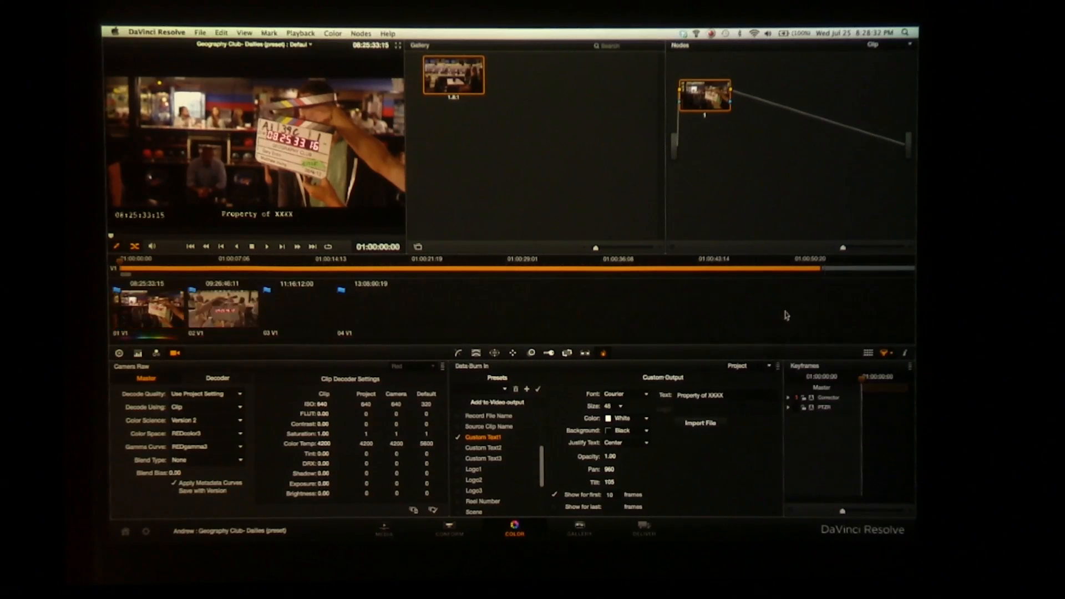
left_click(886, 353)
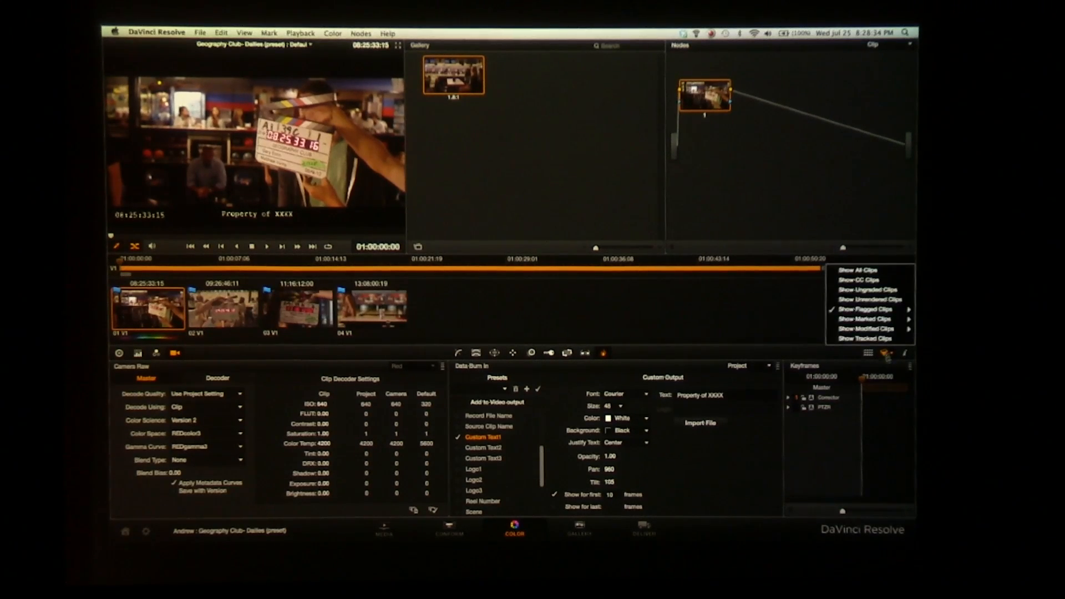
mouse_move(854, 310)
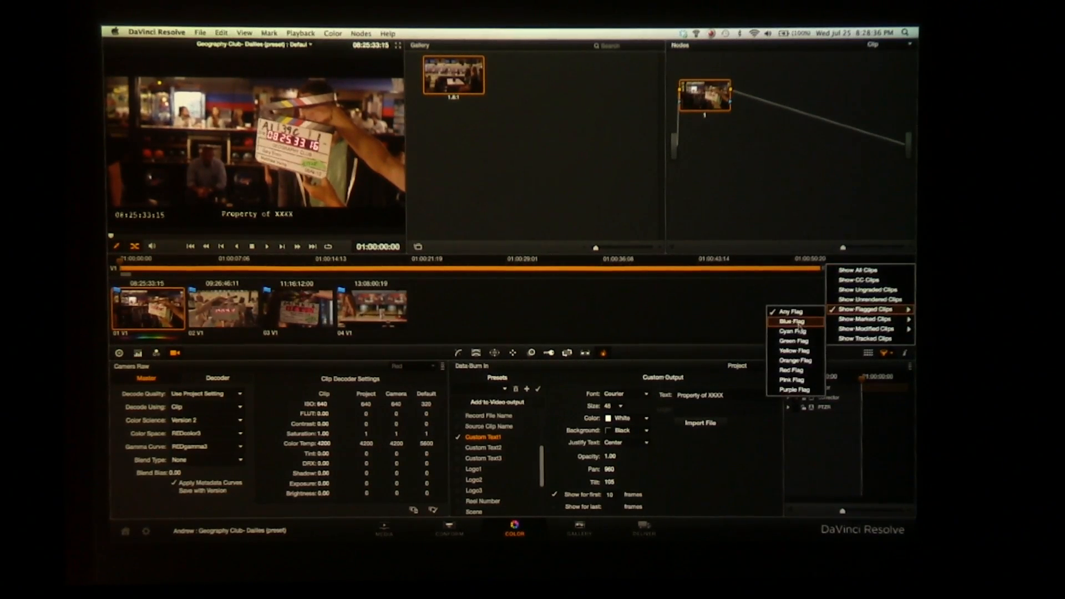
left_click(798, 323)
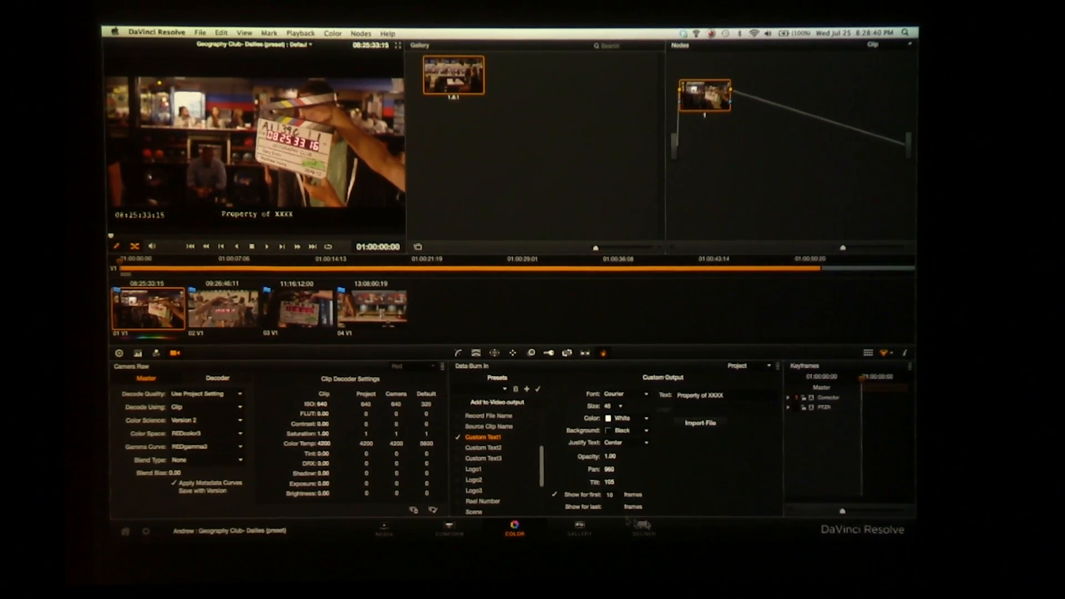
Filter the Deliver page's timeline to show only clips modified in the last 24 hours
left_click(644, 527)
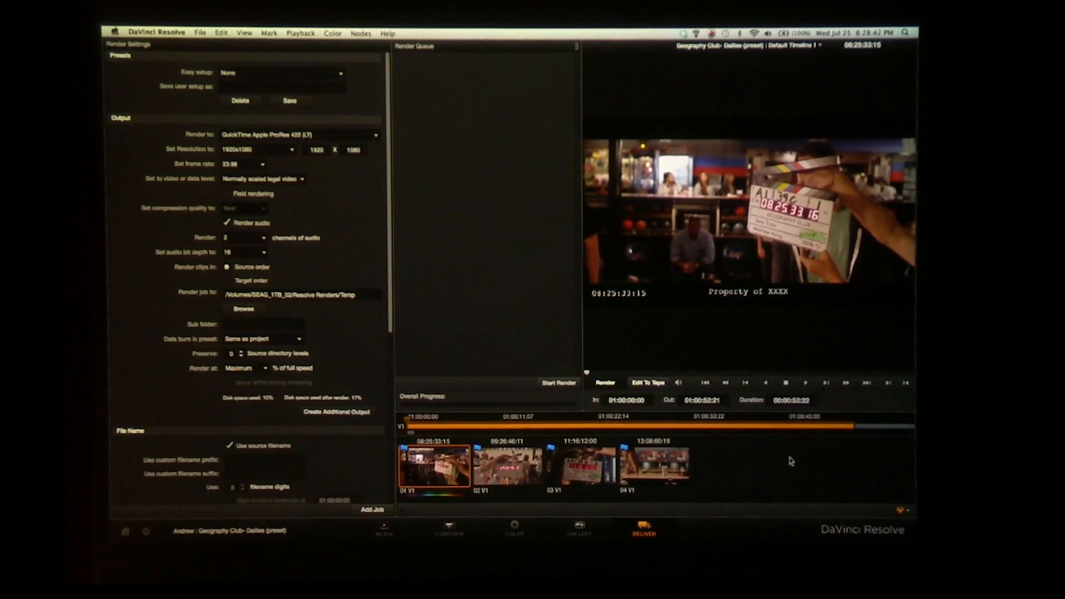
left_click(900, 514)
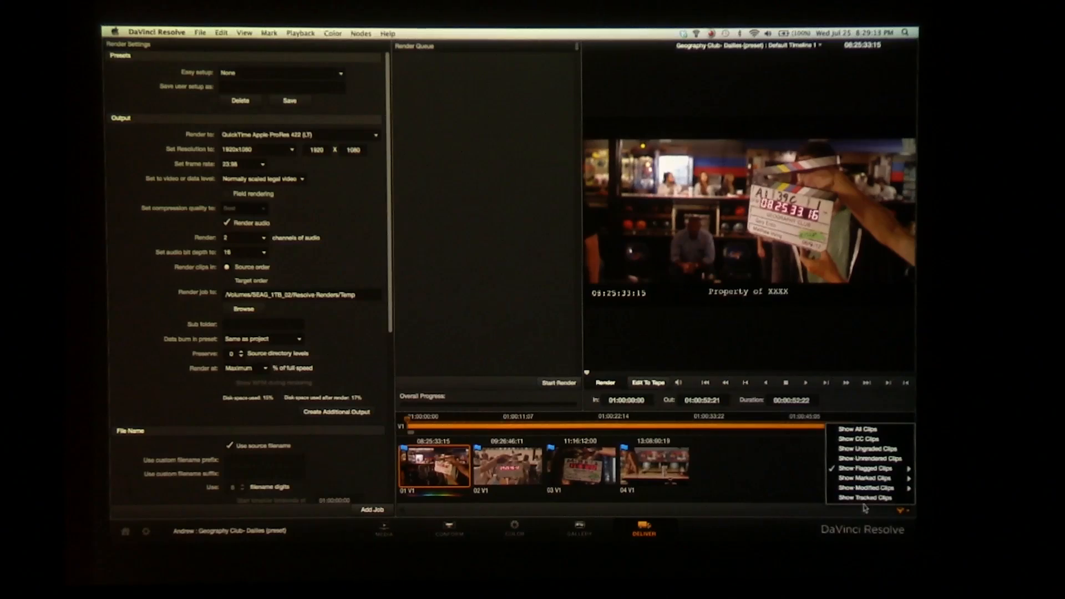
mouse_move(861, 490)
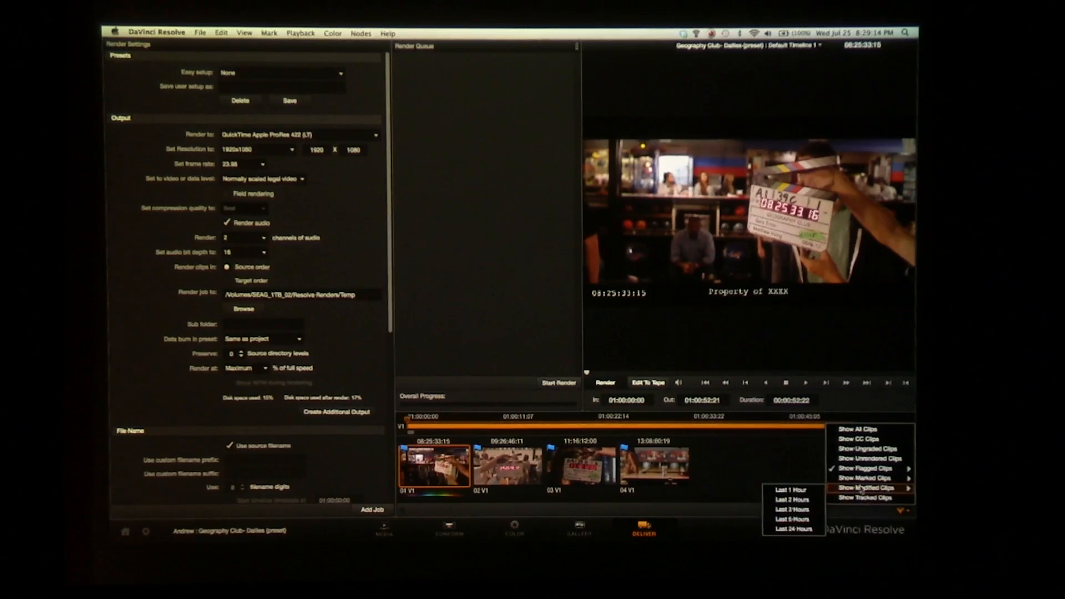
left_click(798, 529)
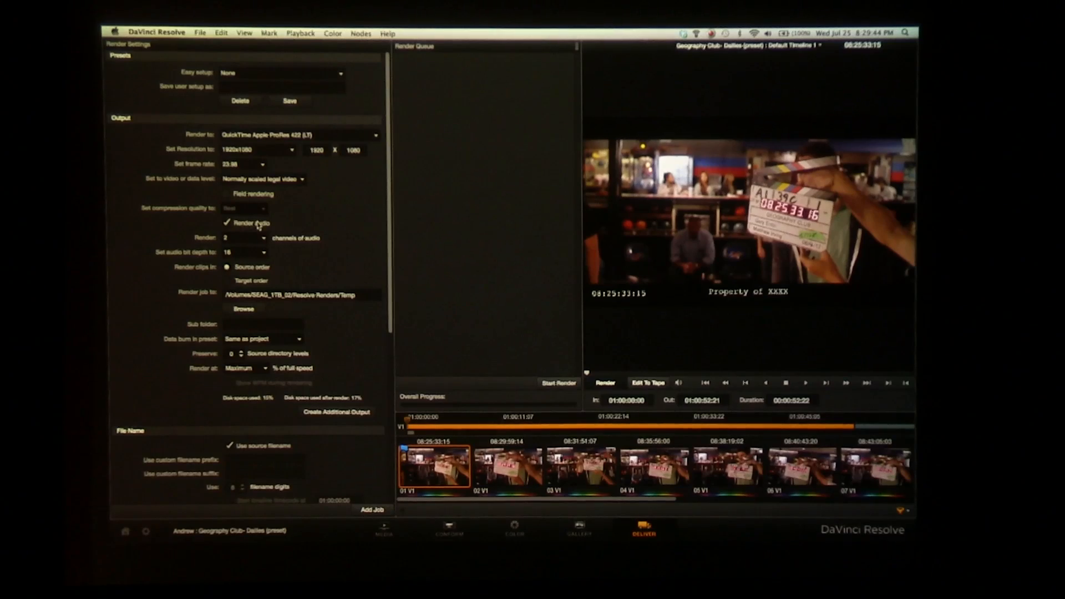
Review the render settings, including the data burn-in preset choices, file naming, output options and flat pass settings
left_click(276, 342)
left_click(349, 343)
left_click_drag(390, 296, 370, 483)
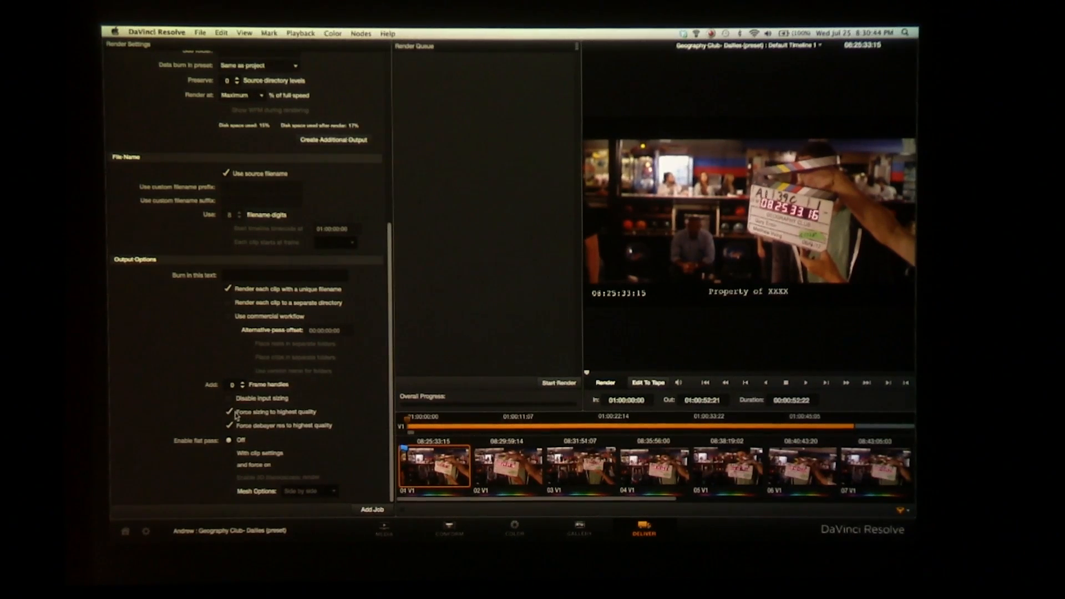
mouse_move(390, 409)
left_mouse_down()
mouse_move(389, 252)
mouse_move(387, 336)
mouse_move(401, 237)
left_mouse_up()
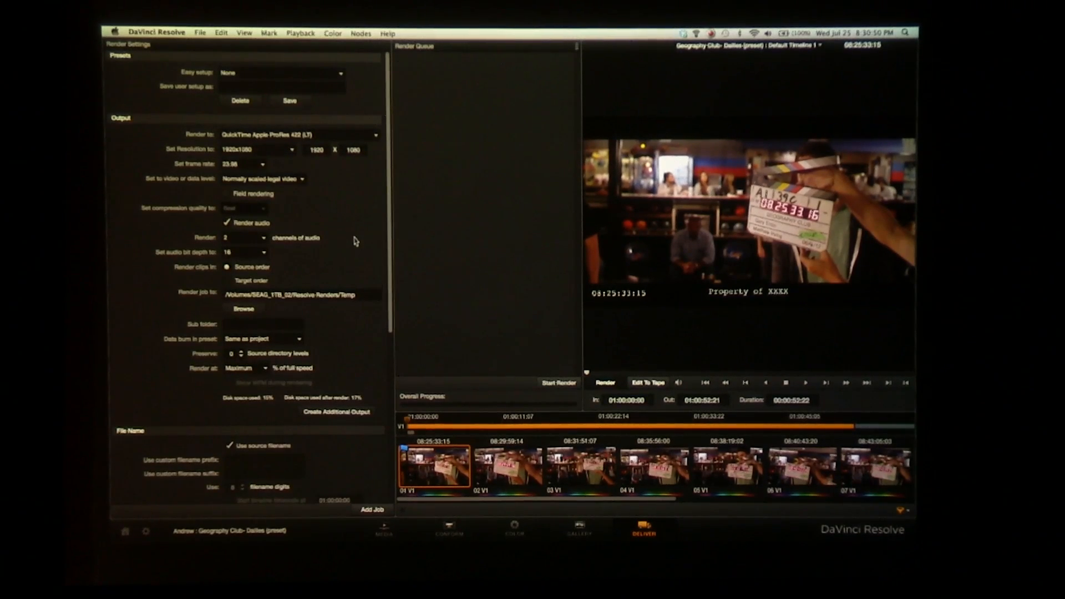
scroll(349, 302, "down", 5)
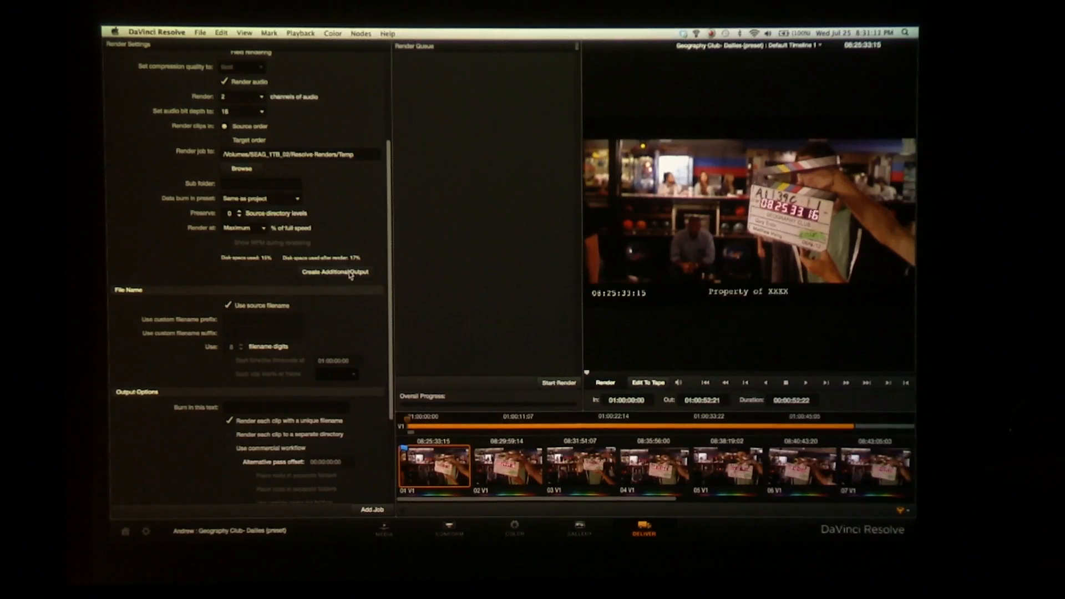
left_click(350, 273)
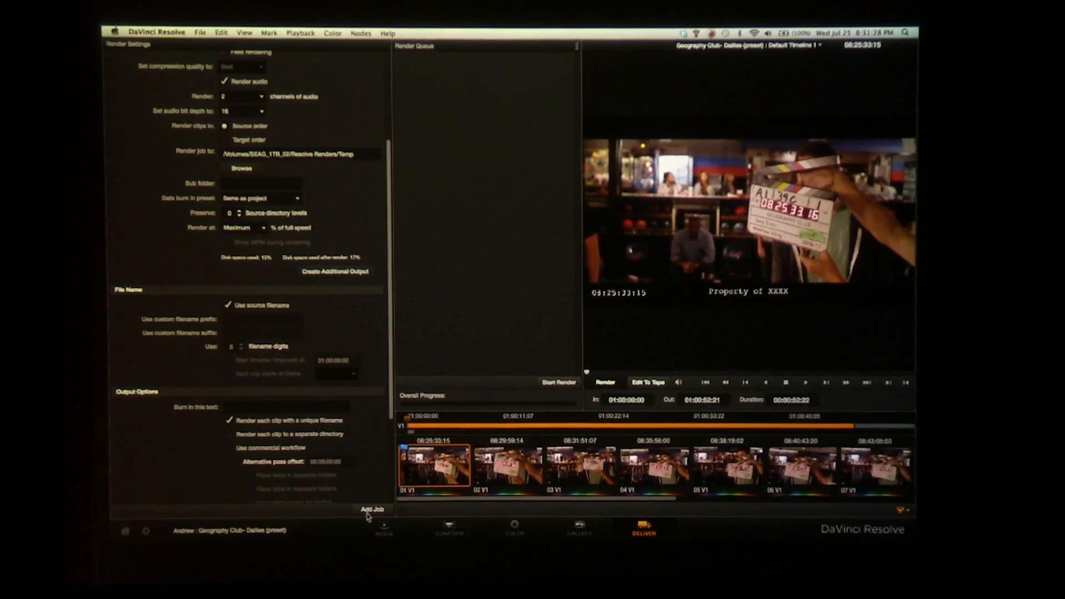
Try to add a render job that outputs to the existing Resolve Renders/Temp folder
left_click(370, 510)
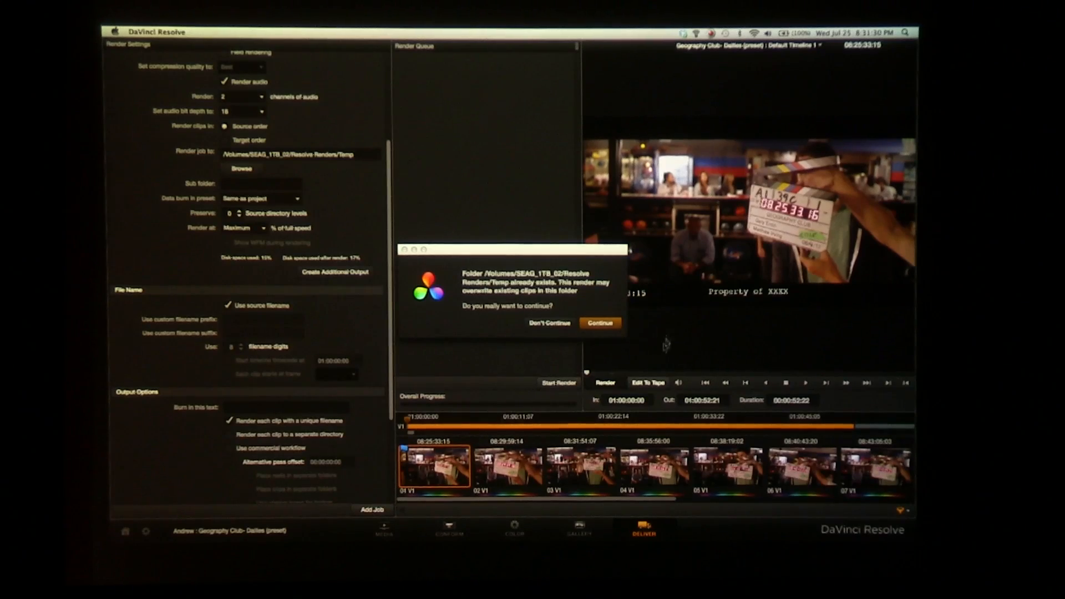
left_click(597, 326)
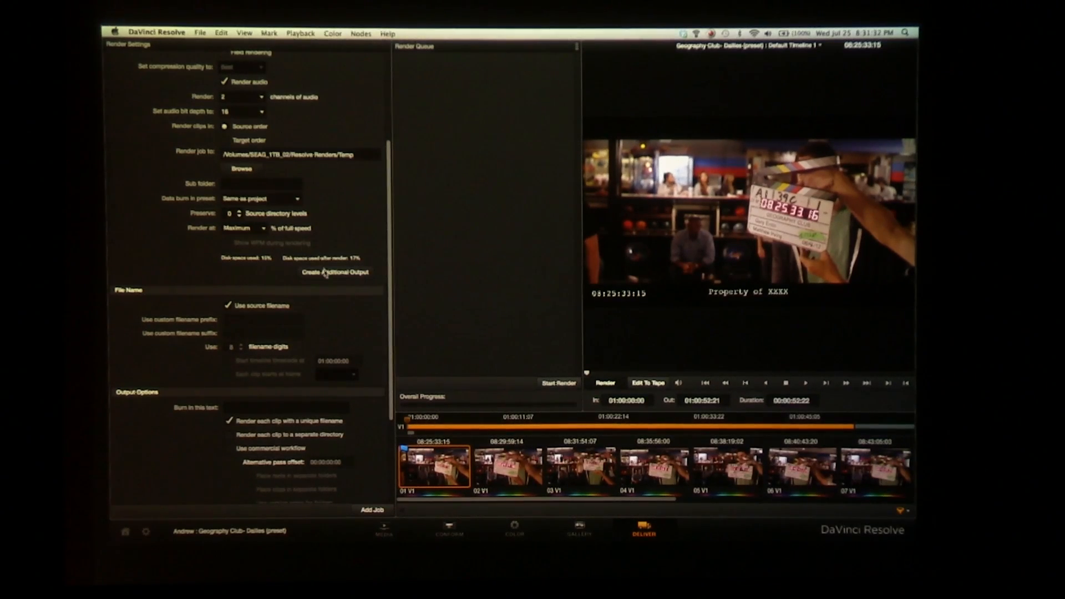
Set the render destination to the Geography Club_Dailies folder inside Resolve Renders on SEAG_1TB_02
scroll(313, 290, "up", 5)
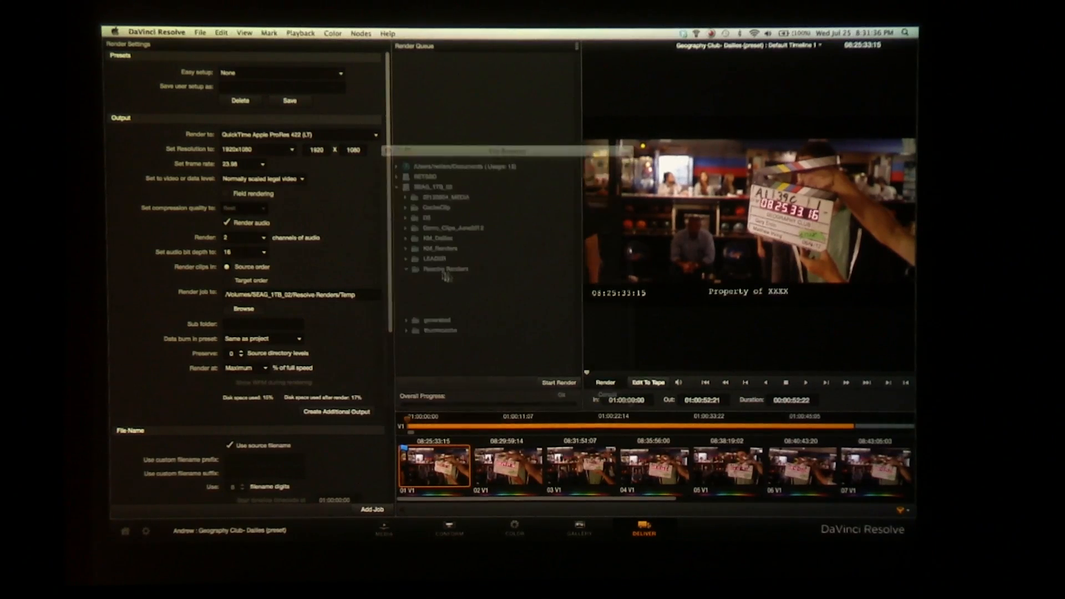
left_click(449, 291)
left_click(560, 394)
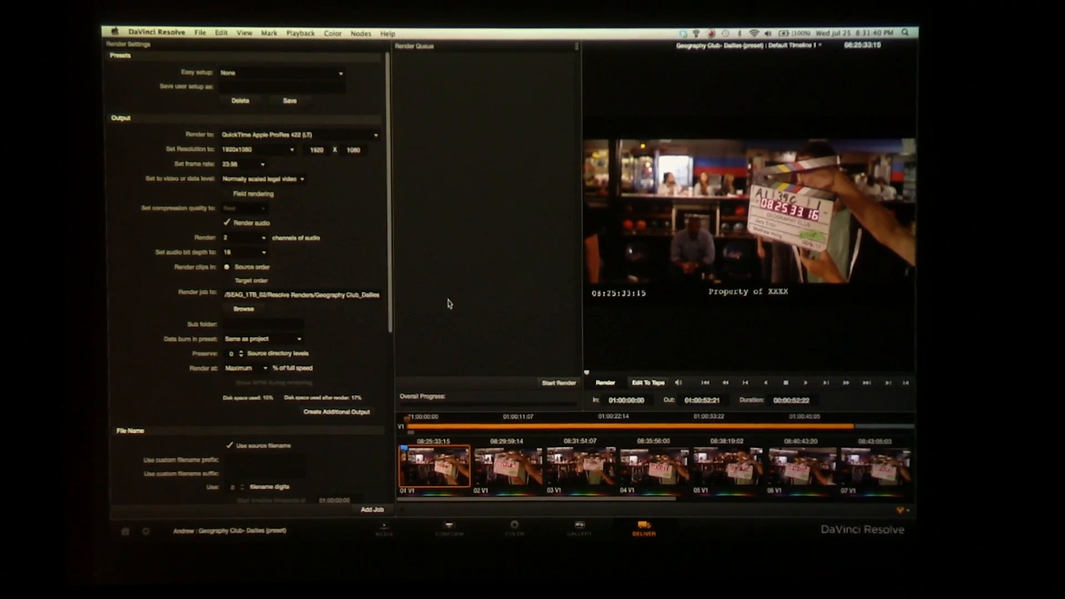